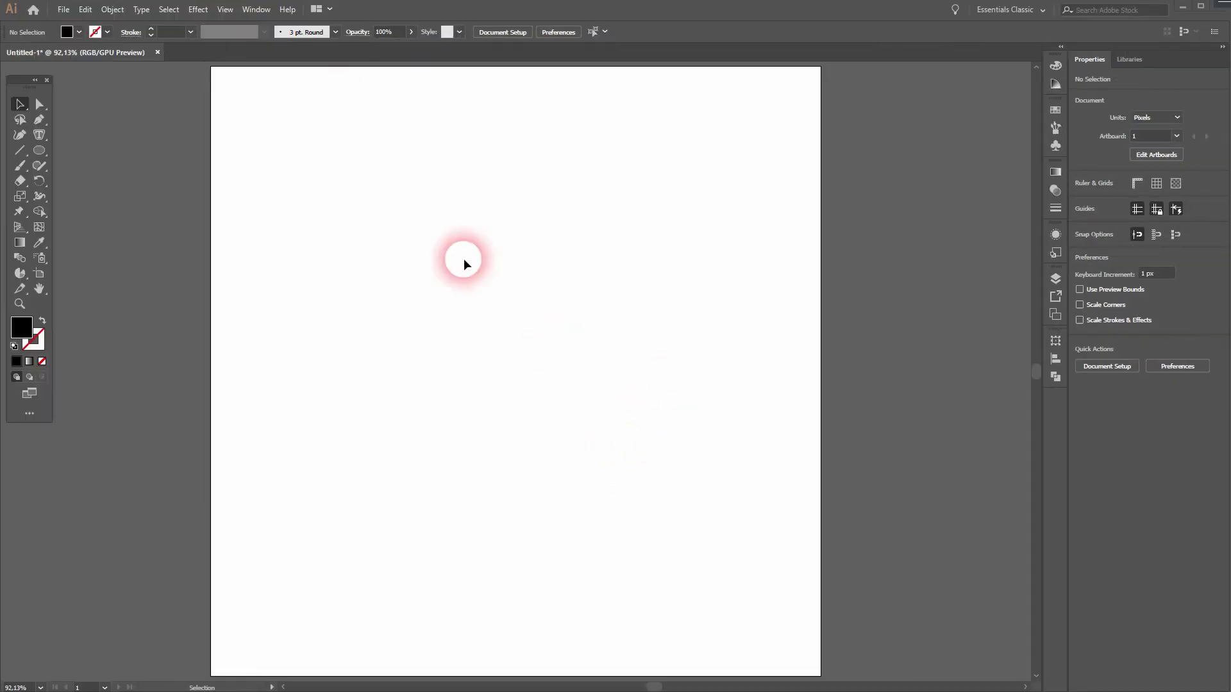
Step: Choose the Pie Graph Tool from the graph tools flyout
{"action": "left_click", "coordinate": [225, 10]}
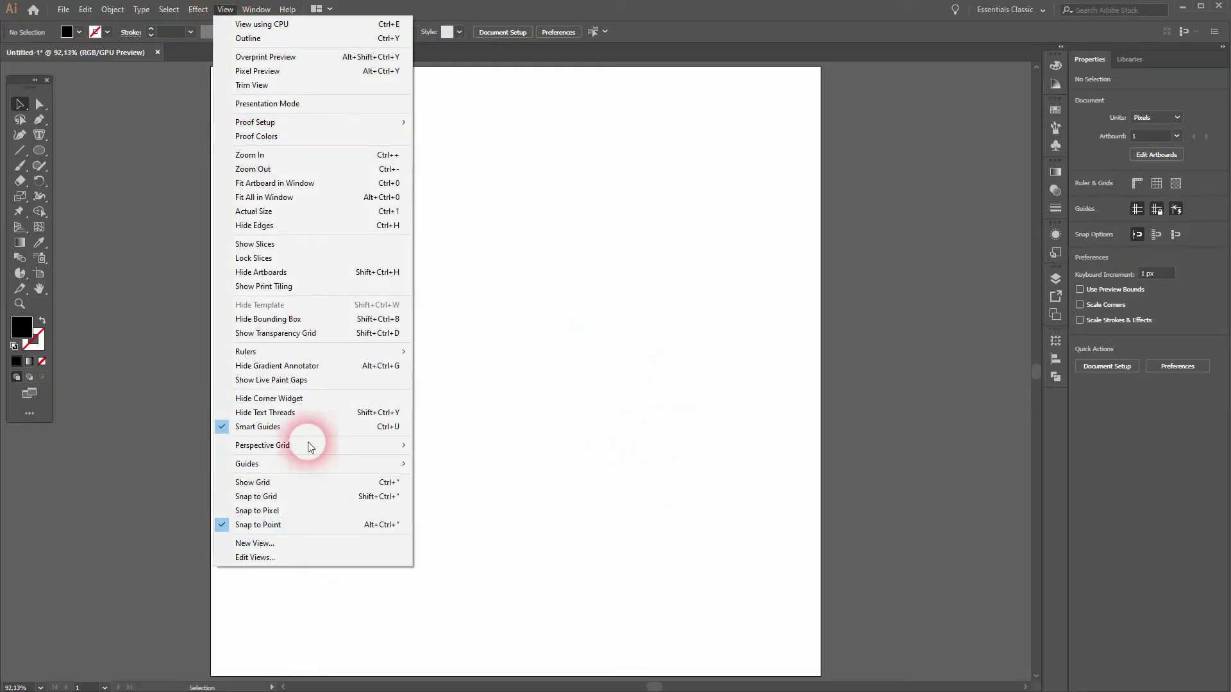
{"action": "left_click", "coordinate": [144, 314]}
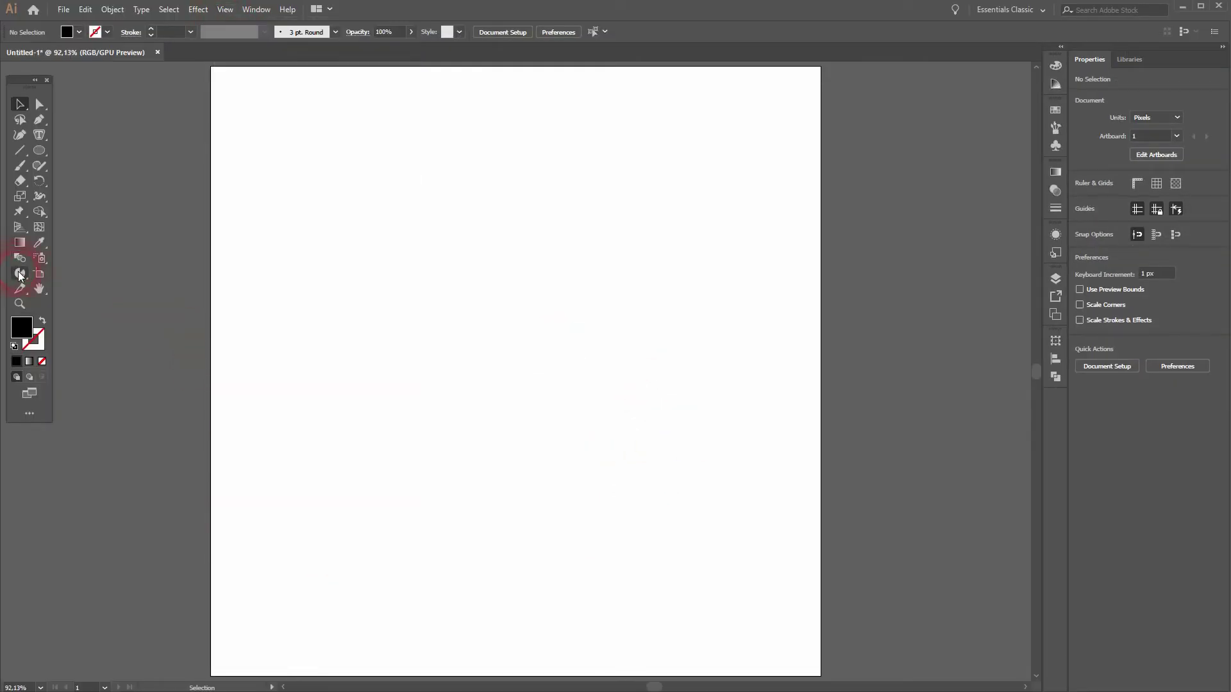
{"action": "left_click_drag", "start_coordinate": [19, 277], "coordinate": [128, 384]}
{"action": "left_click", "coordinate": [124, 385]}
Step: Drag a square pie graph and enter the labels YouTube, Facebook, Instagram, Twitter
{"action": "mouse_move", "coordinate": [364, 211]}
{"action": "left_mouse_down"}
{"action": "mouse_move", "coordinate": [490, 349]}
{"action": "mouse_move", "coordinate": [619, 456]}
{"action": "left_mouse_up"}
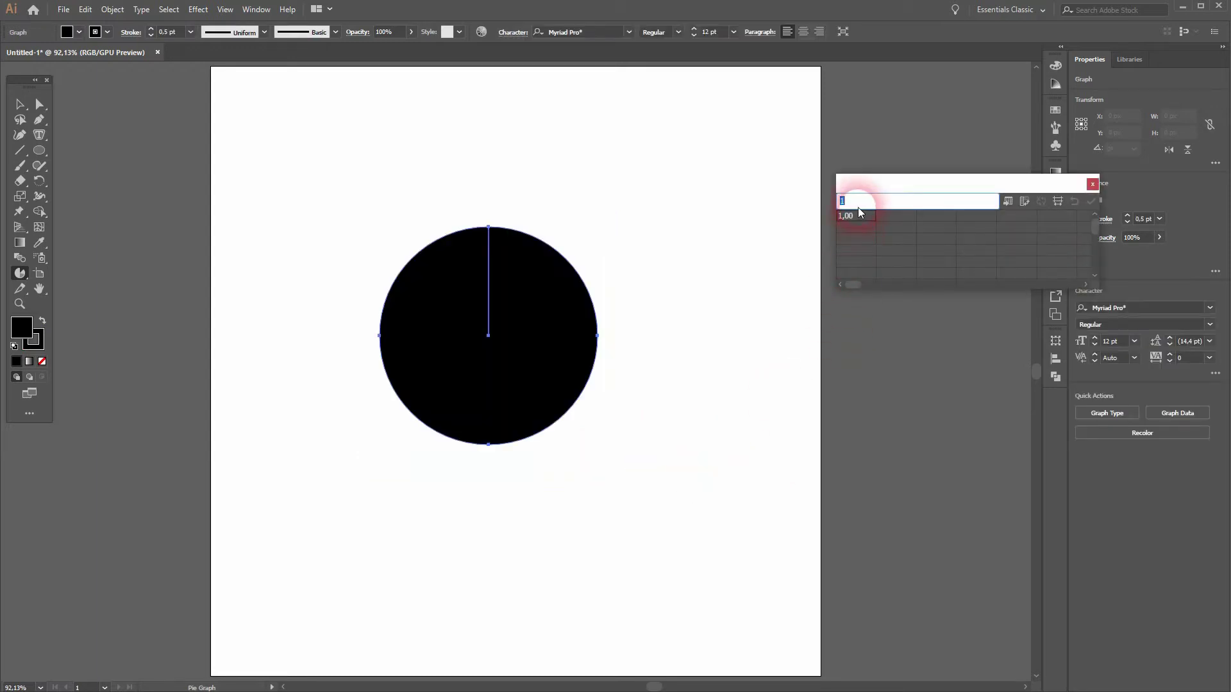
{"action": "type", "text": "You"}
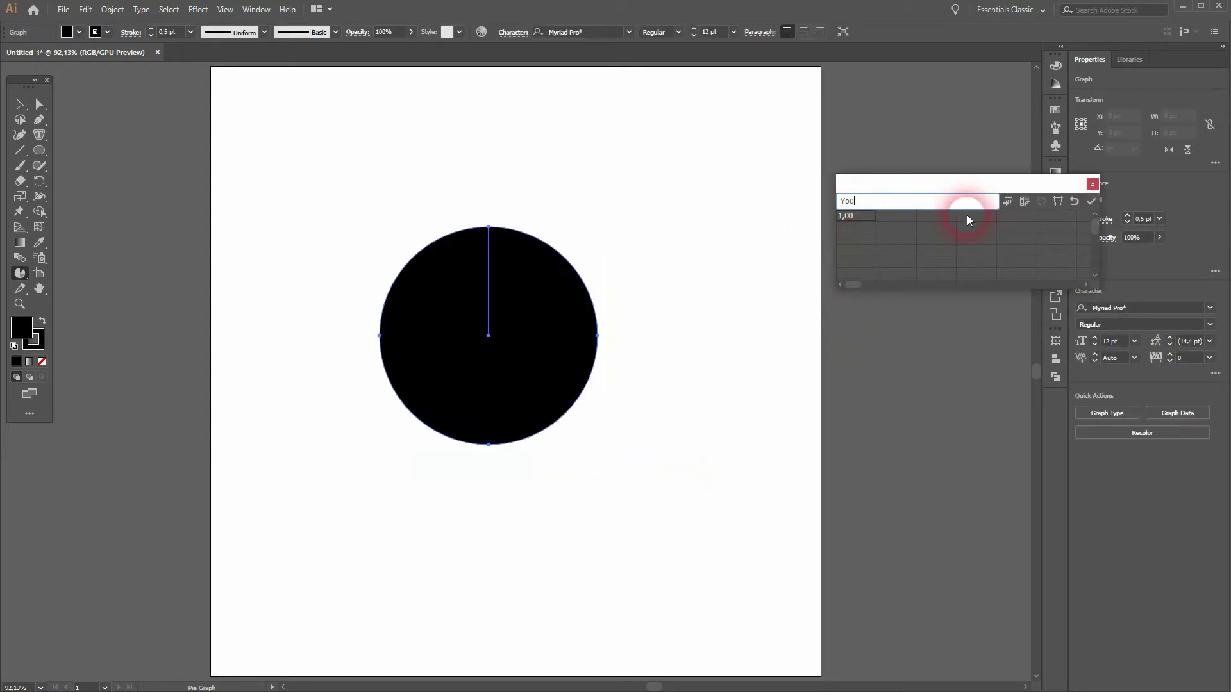
{"action": "type", "text": "Tube"}
{"action": "key", "text": "Tab"}
{"action": "type", "text": "Facebo"}
{"action": "type", "text": "ok"}
{"action": "key", "text": "Tab"}
{"action": "type", "text": "Instagram"}
{"action": "key", "text": "Tab"}
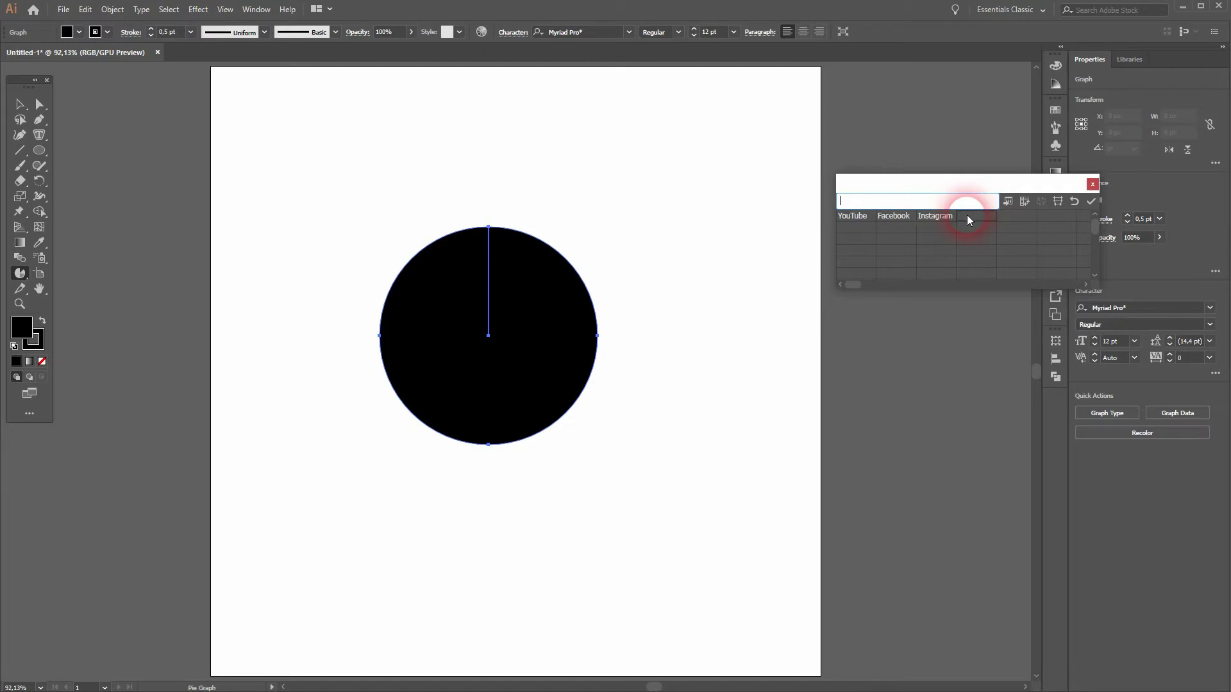
{"action": "type", "text": "Twitter"}
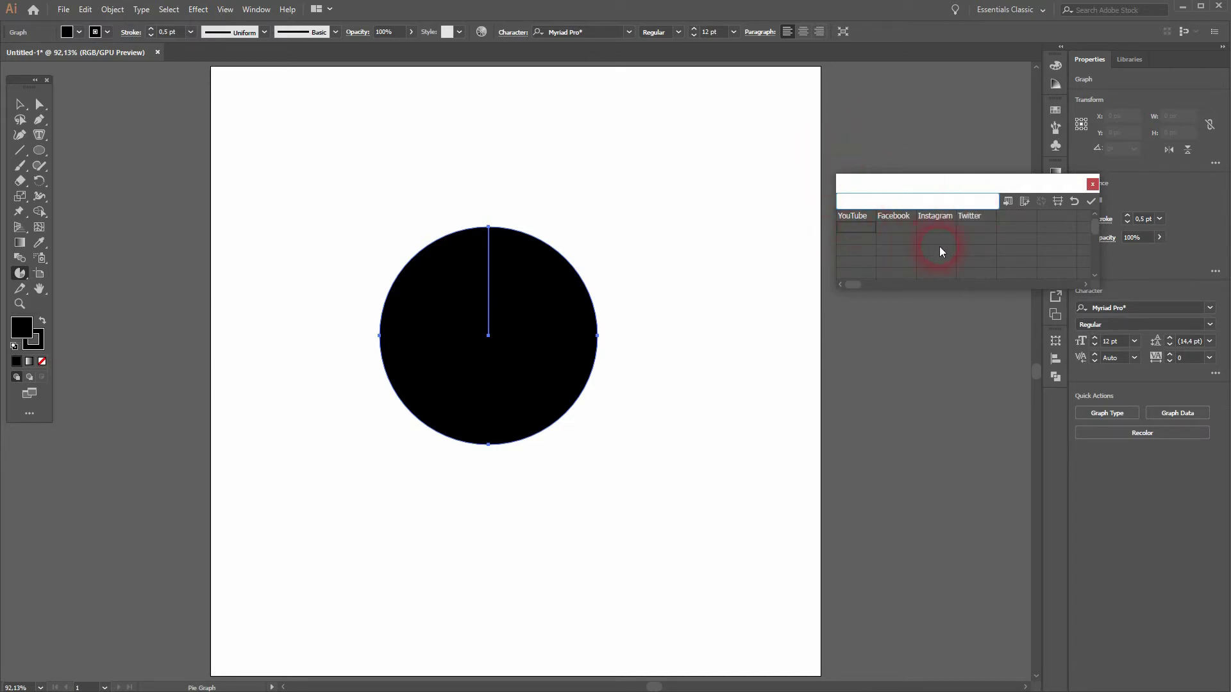
{"action": "type", "text": "4"}
{"action": "type", "text": "0"}
Step: Enter the values 40, 25, 20 and 15 under the labels
{"action": "key", "text": "Tab"}
{"action": "type", "text": "25"}
{"action": "key", "text": "Tab"}
{"action": "type", "text": "20"}
{"action": "key", "text": "Tab"}
{"action": "type", "text": "15"}
{"action": "key", "text": "Return"}
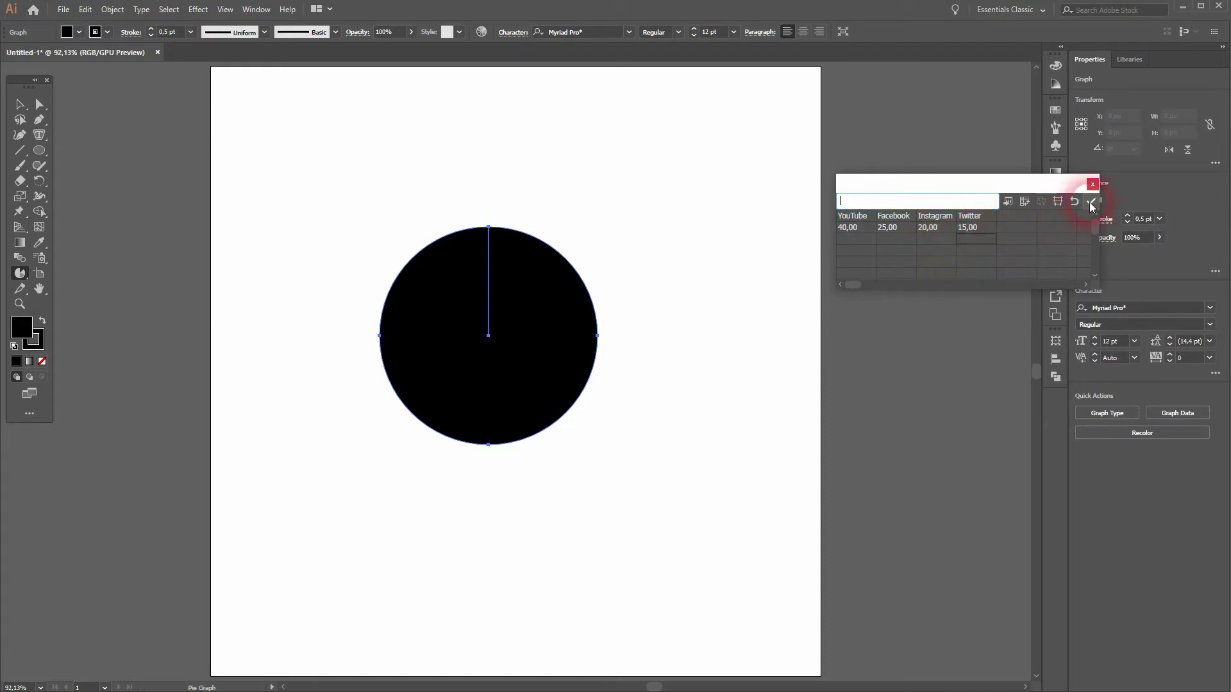
Step: Apply the graph data, close the window, and select the whole chart and legend
{"action": "left_click", "coordinate": [1091, 202]}
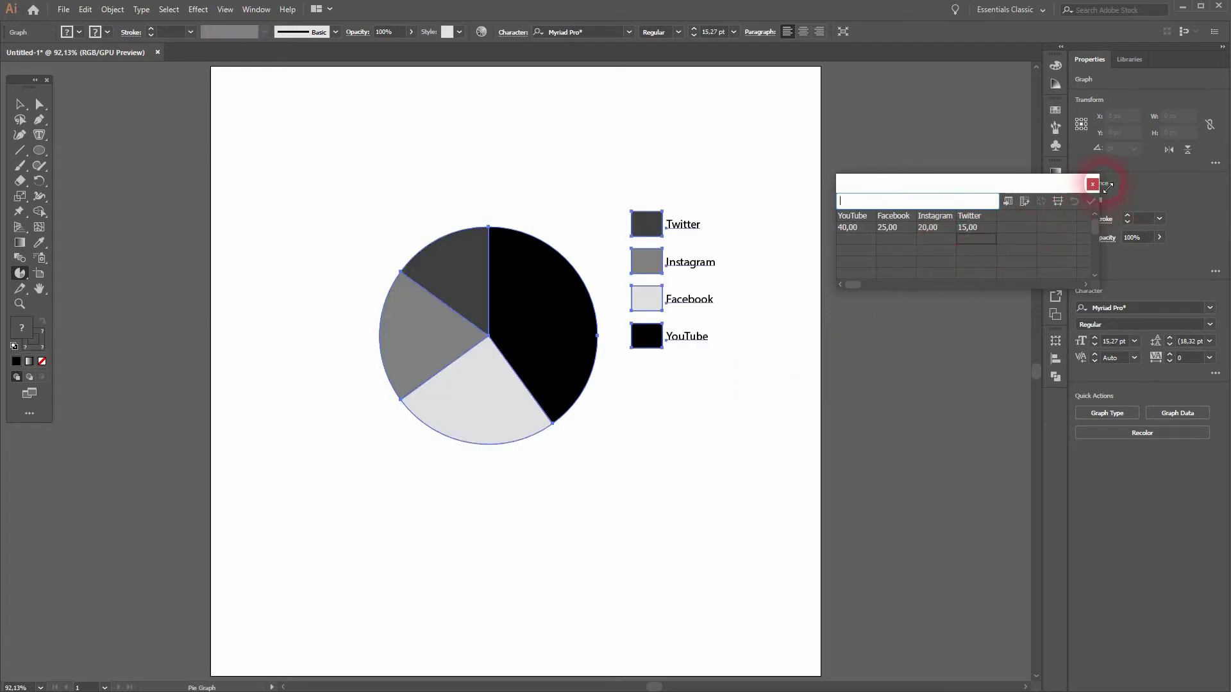
{"action": "left_click", "coordinate": [1092, 184]}
{"action": "left_click", "coordinate": [19, 104]}
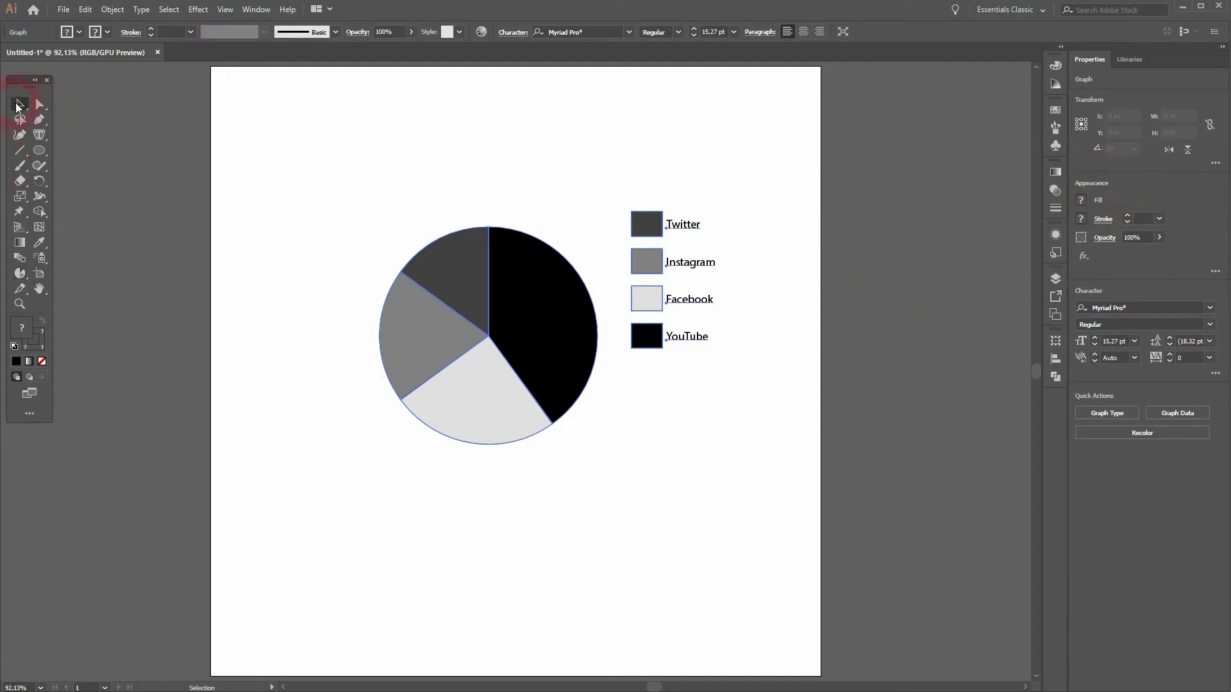
{"action": "left_click", "coordinate": [405, 579]}
{"action": "left_click_drag", "start_coordinate": [340, 478], "coordinate": [807, 154]}
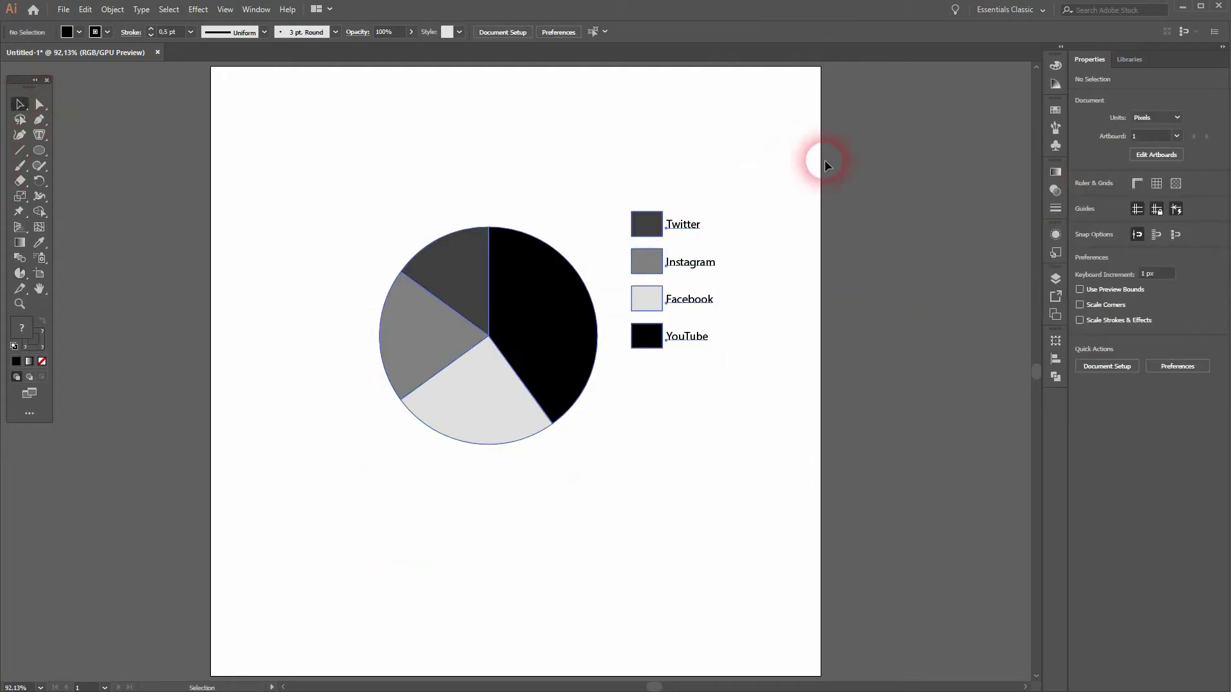
Step: Ungroup the graph via Object > Ungroup, confirming Yes
{"action": "left_click", "coordinate": [113, 9]}
{"action": "left_click", "coordinate": [135, 55]}
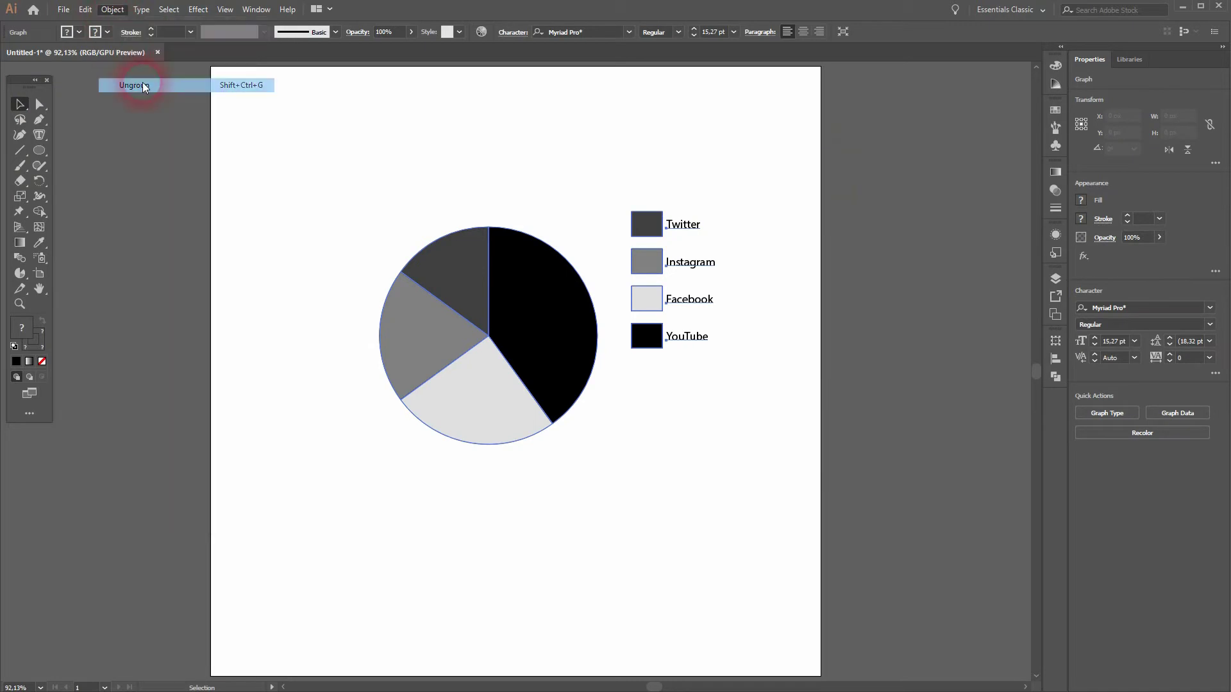
{"action": "left_click", "coordinate": [691, 377]}
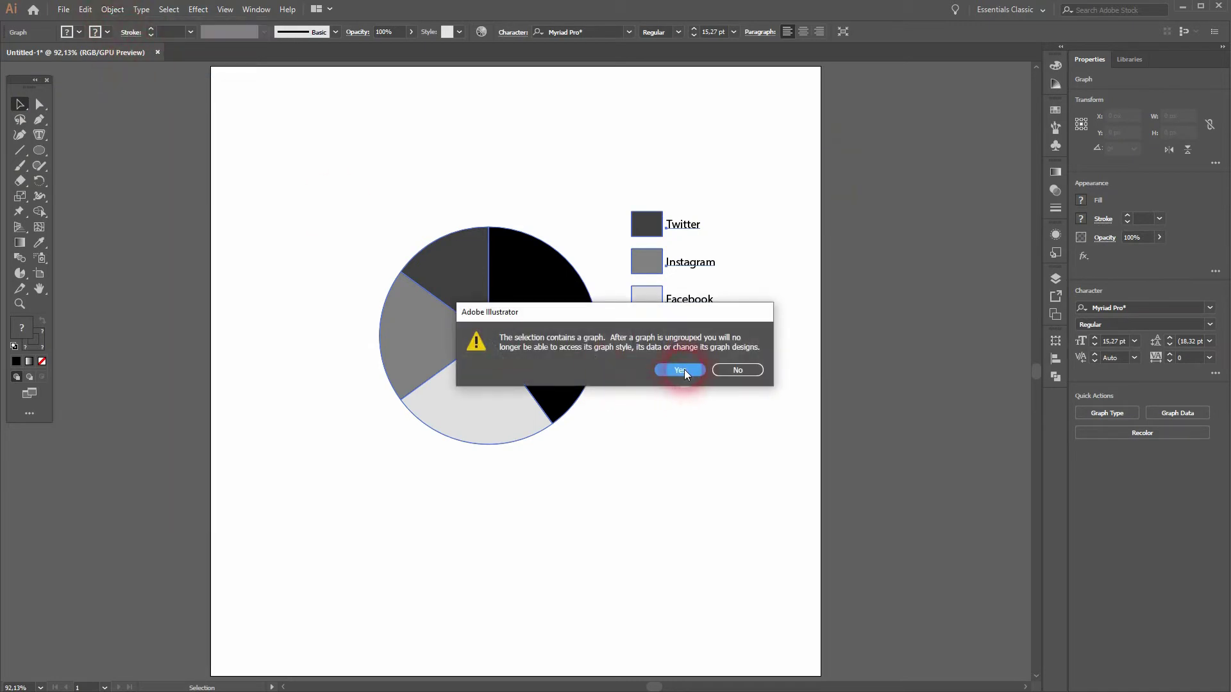
{"action": "left_click", "coordinate": [113, 9]}
{"action": "left_click", "coordinate": [180, 85]}
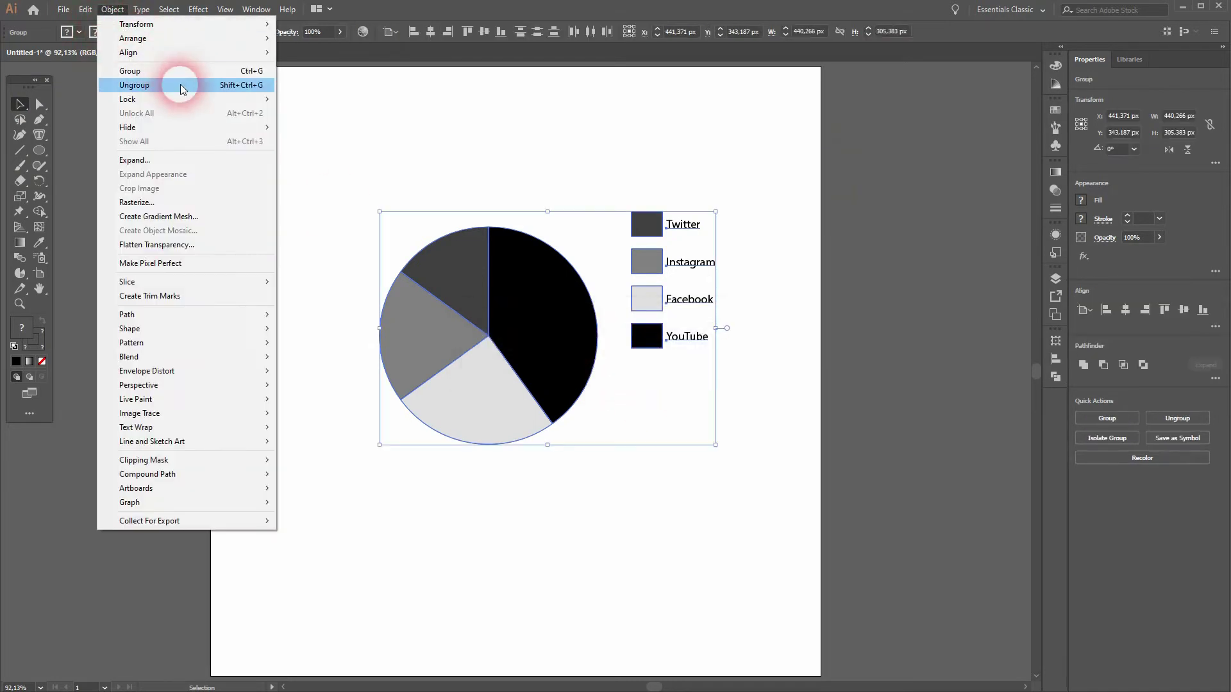
Step: Ungroup the remaining nested groups, then reselect all chart pieces and legend
{"action": "left_click", "coordinate": [112, 9]}
{"action": "left_click", "coordinate": [160, 85]}
{"action": "left_click", "coordinate": [112, 9]}
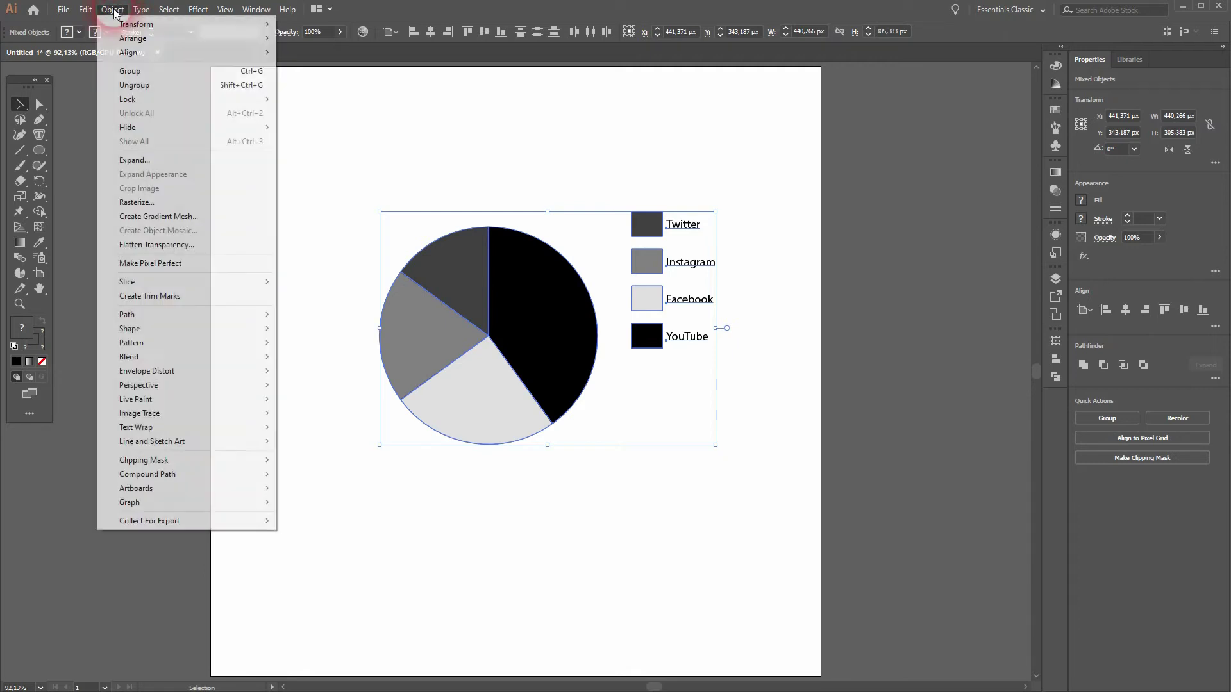
{"action": "left_click", "coordinate": [158, 85]}
{"action": "left_click", "coordinate": [113, 9]}
{"action": "left_click", "coordinate": [182, 86]}
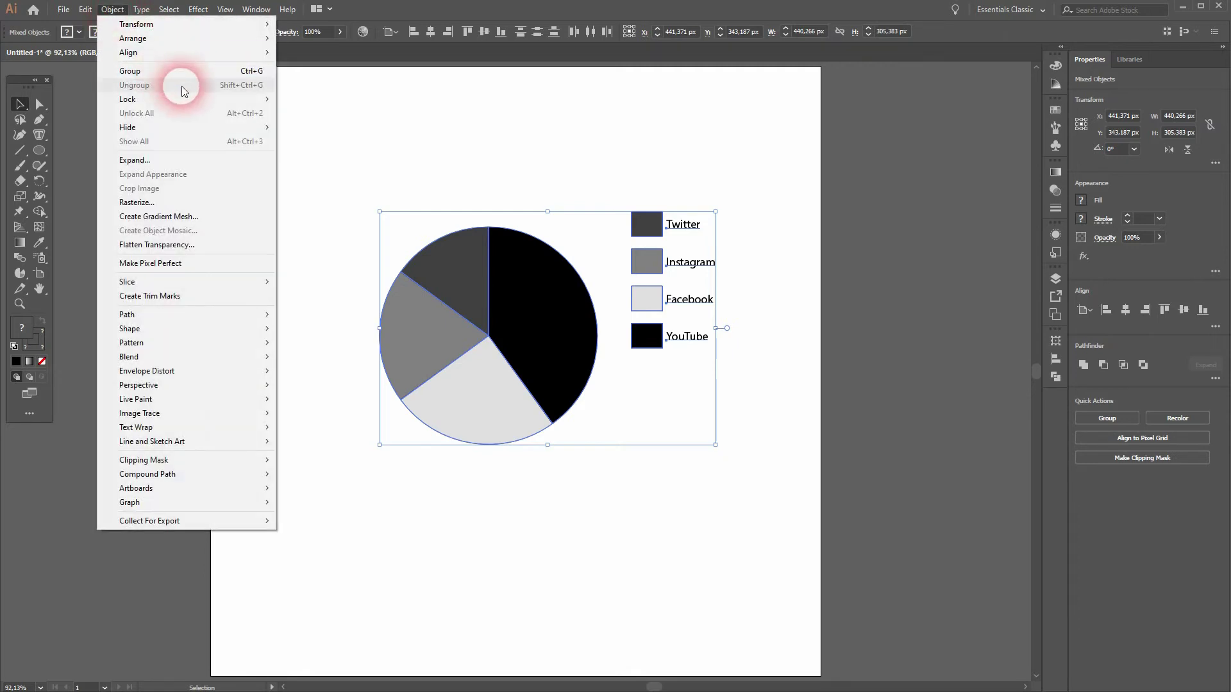
{"action": "left_click", "coordinate": [503, 157]}
{"action": "left_click", "coordinate": [393, 484]}
{"action": "left_click_drag", "start_coordinate": [321, 506], "coordinate": [659, 146]}
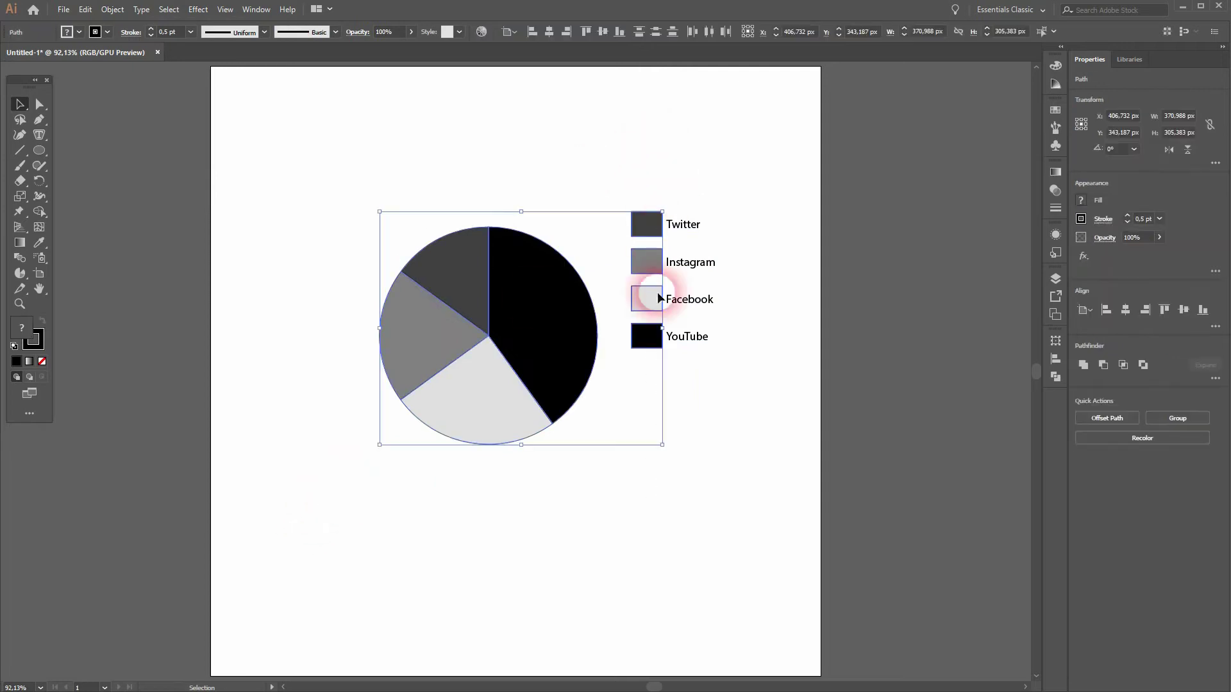
Step: Set the chart's stroke to None
{"action": "left_click", "coordinate": [109, 33]}
{"action": "left_click", "coordinate": [14, 58]}
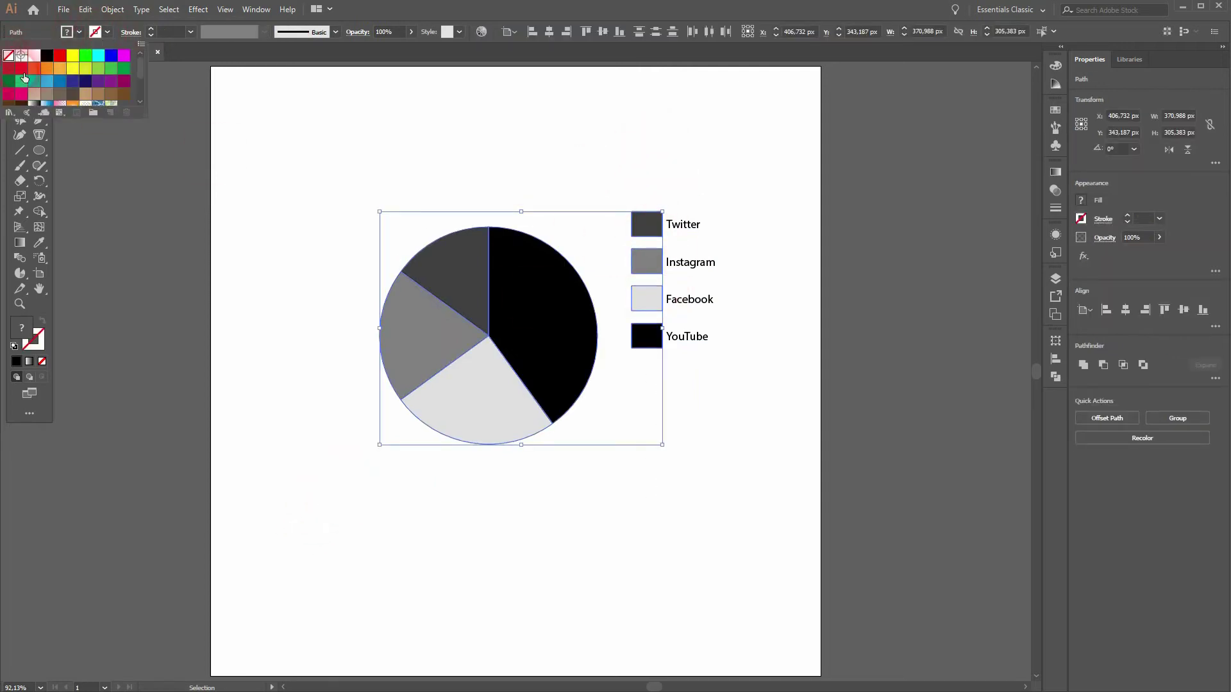
{"action": "left_click", "coordinate": [578, 541]}
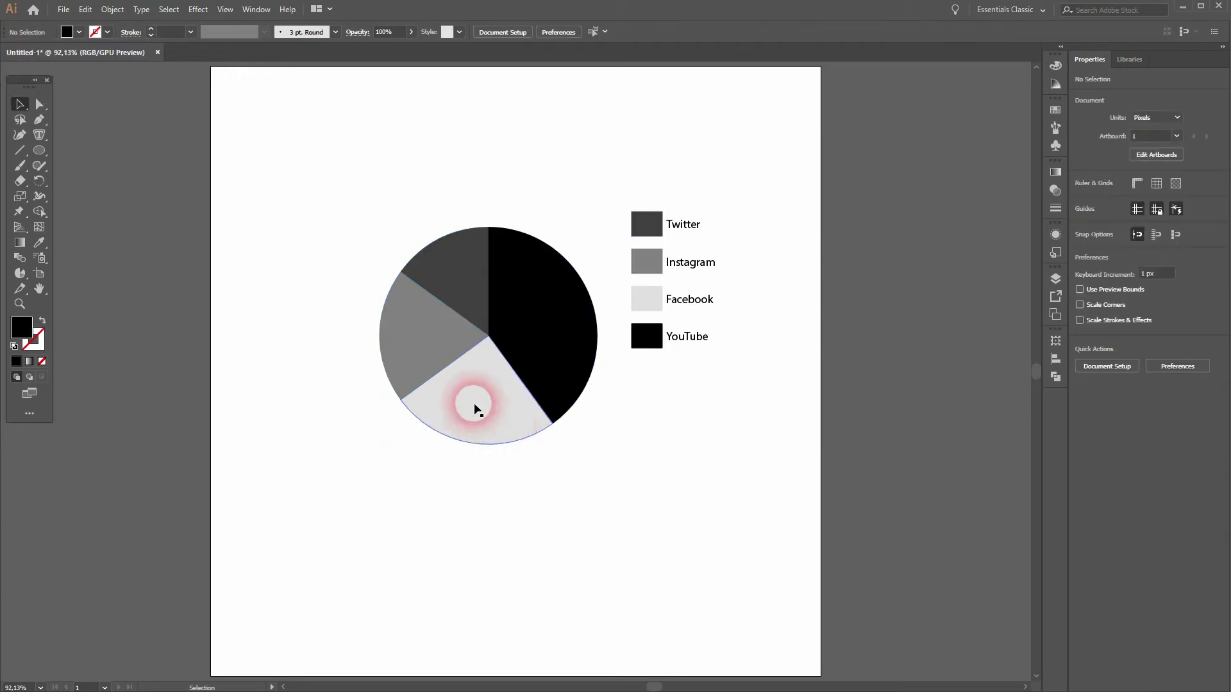
Step: Test-drag the Facebook and YouTube slices, undo both moves, and return to the Selection Tool
{"action": "left_click_drag", "start_coordinate": [475, 407], "coordinate": [475, 447]}
{"action": "key", "text": "a"}
{"action": "key", "text": "ctrl+z"}
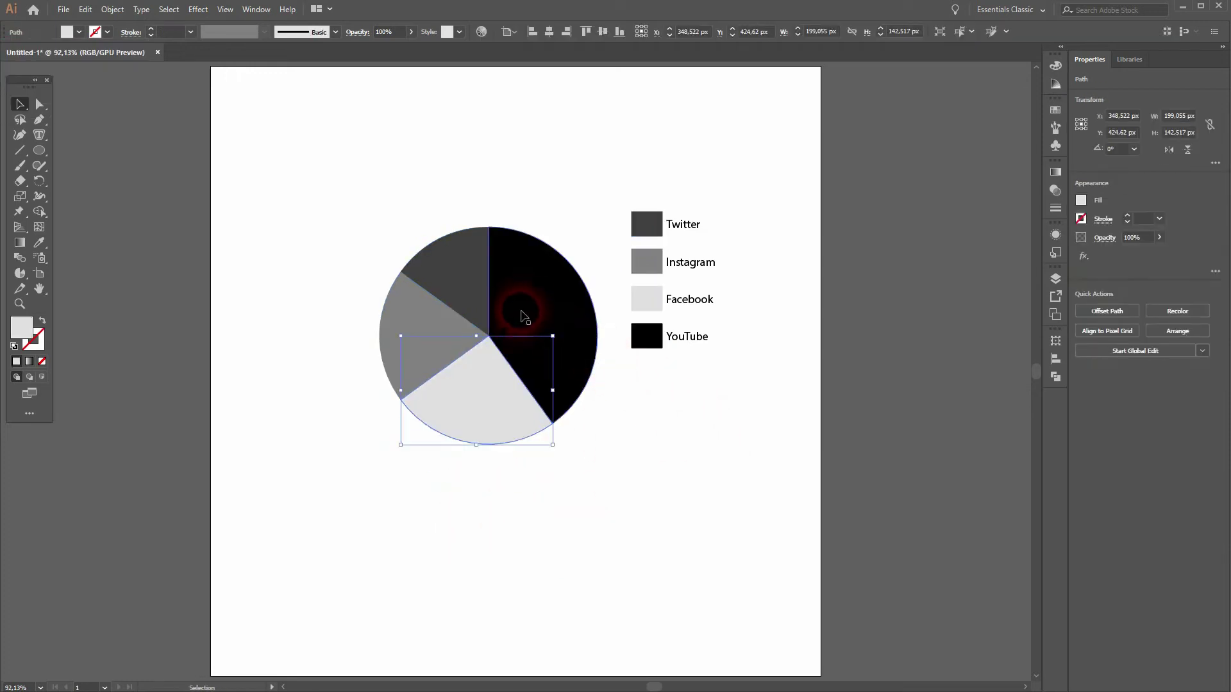
{"action": "left_click_drag", "start_coordinate": [554, 278], "coordinate": [728, 181]}
{"action": "key", "text": "ctrl+z"}
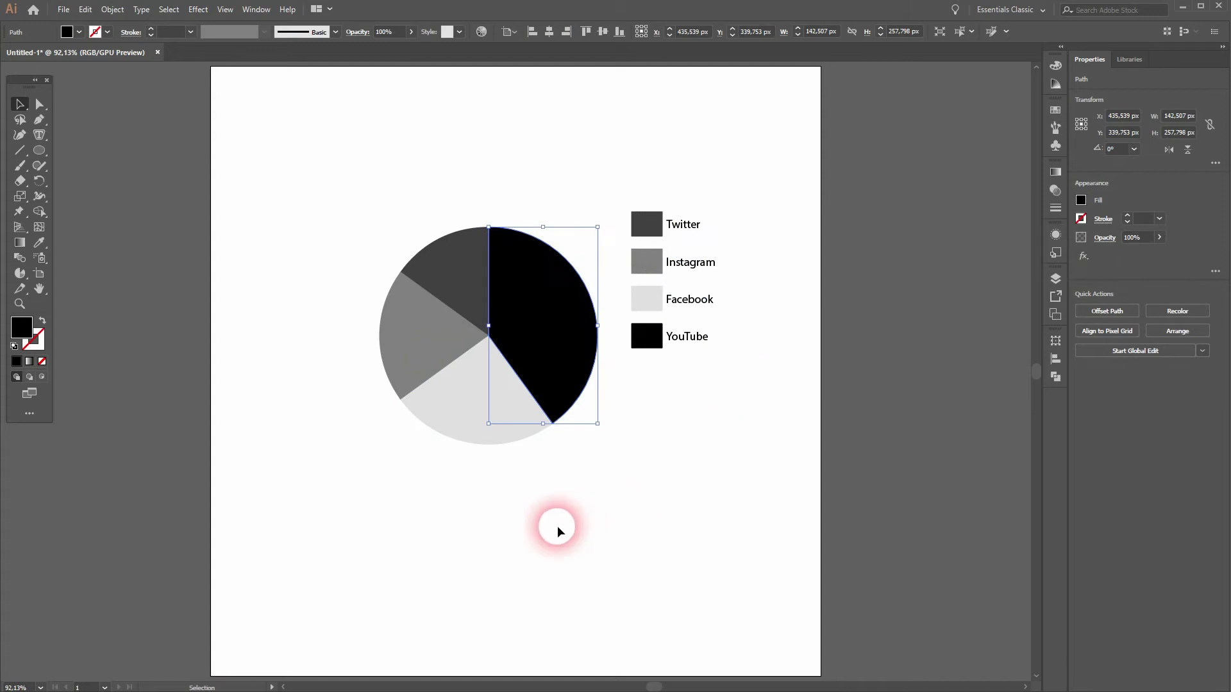
{"action": "left_click", "coordinate": [538, 520]}
{"action": "key", "text": "v"}
Step: Reflect the pie across the vertical axis with Transform > Reflect
{"action": "mouse_move", "coordinate": [370, 472]}
{"action": "left_mouse_down"}
{"action": "mouse_move", "coordinate": [578, 216]}
{"action": "mouse_move", "coordinate": [354, 351]}
{"action": "mouse_move", "coordinate": [585, 201]}
{"action": "left_mouse_up"}
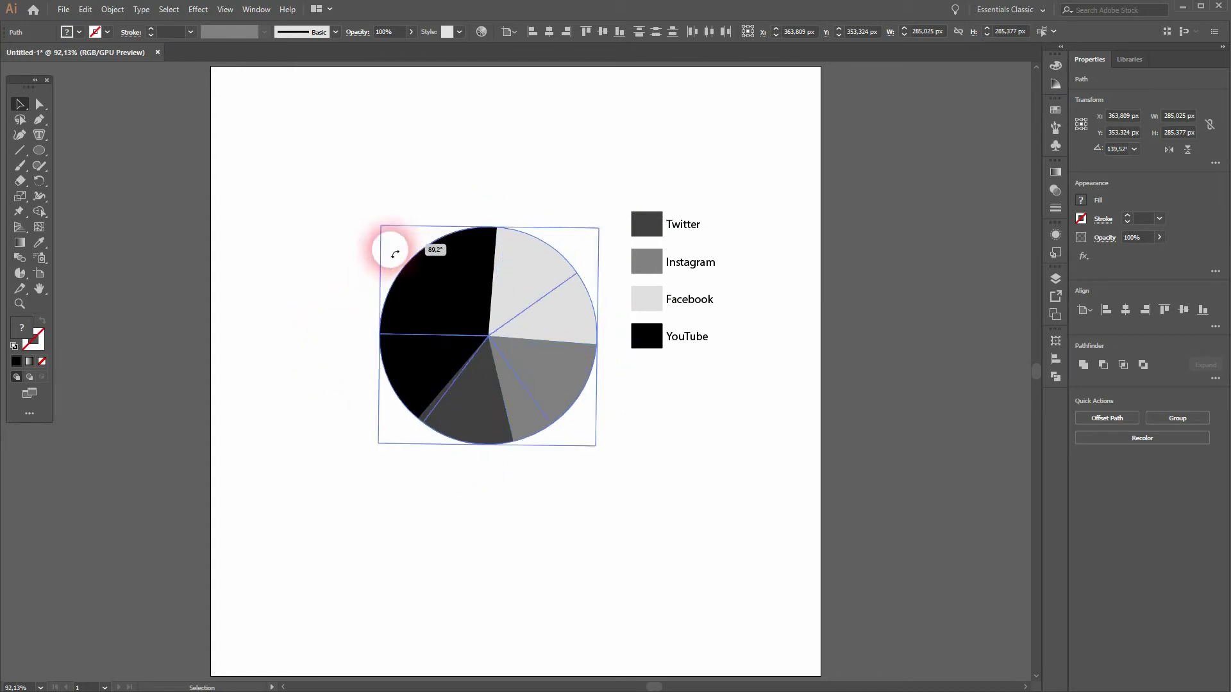
{"action": "right_click", "coordinate": [521, 346]}
{"action": "mouse_move", "coordinate": [561, 531]}
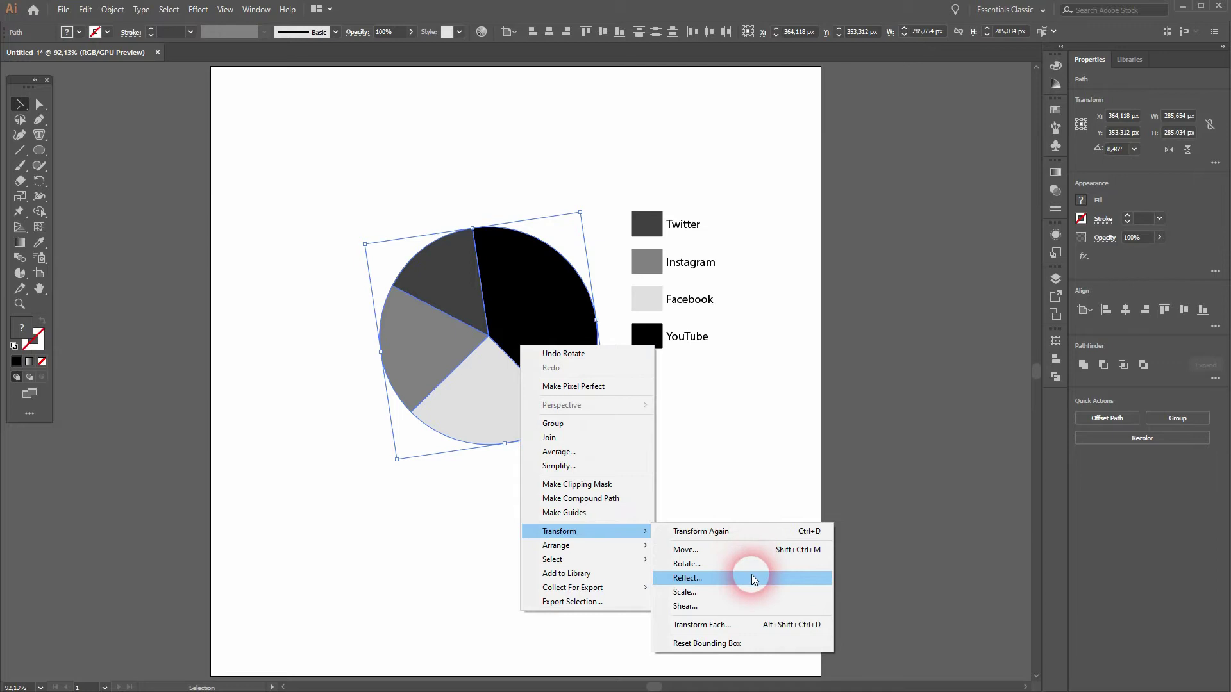
{"action": "left_click", "coordinate": [751, 577]}
{"action": "left_click", "coordinate": [1006, 293]}
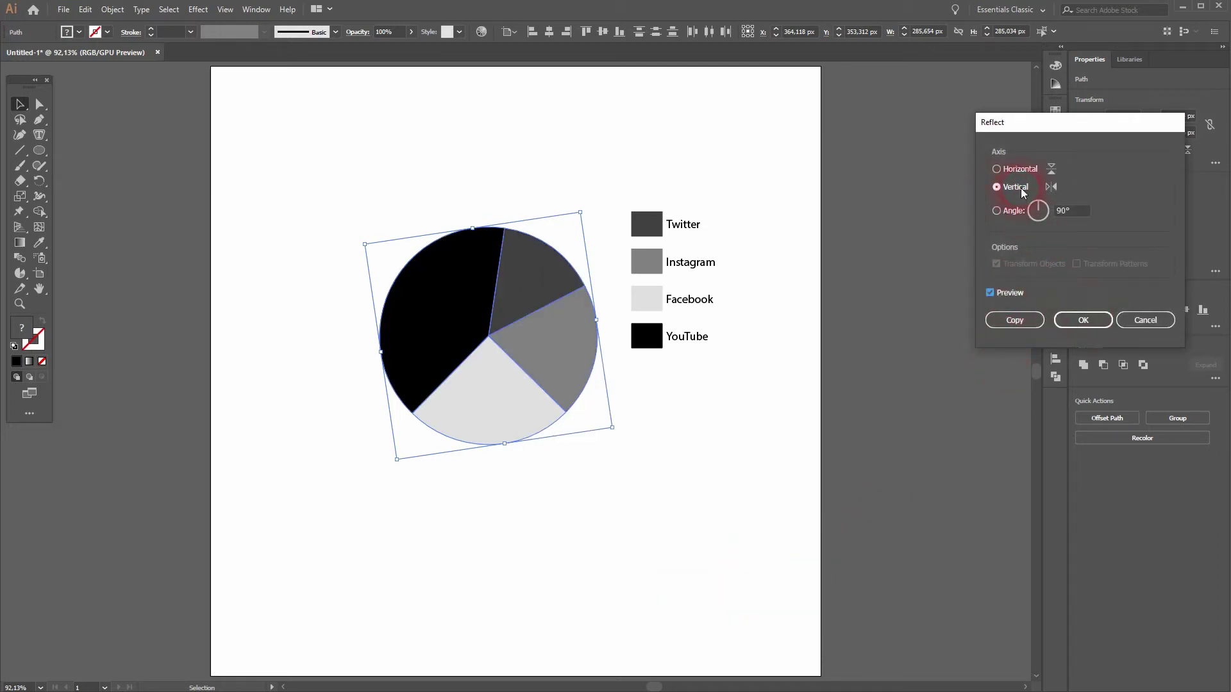
{"action": "left_click", "coordinate": [1083, 320]}
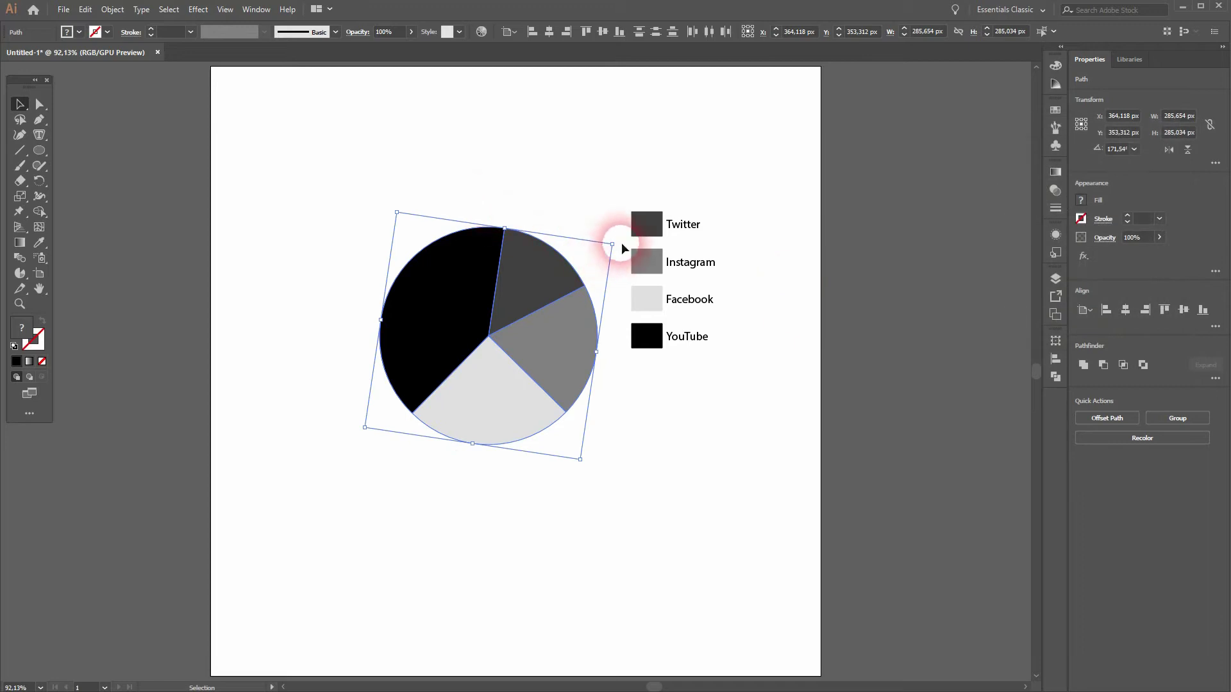
Step: Rotate the pie by its bounding box so the black slice sits on the left
{"action": "left_click_drag", "start_coordinate": [612, 243], "coordinate": [514, 184]}
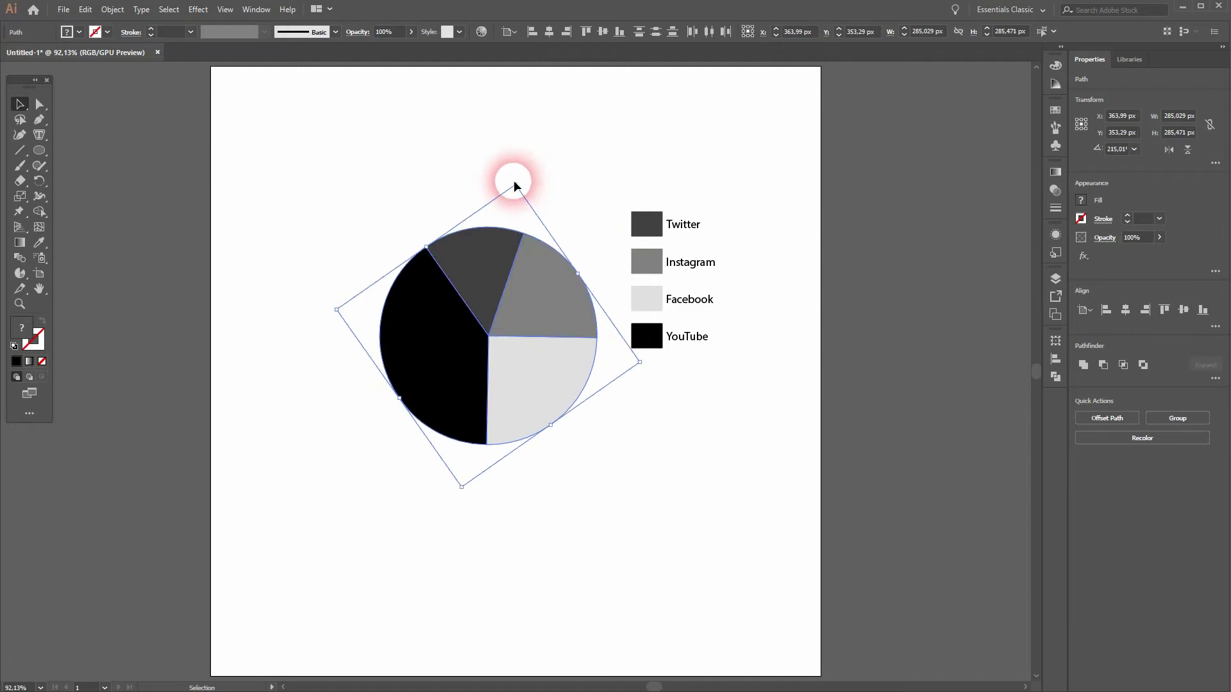
{"action": "left_click", "coordinate": [514, 180]}
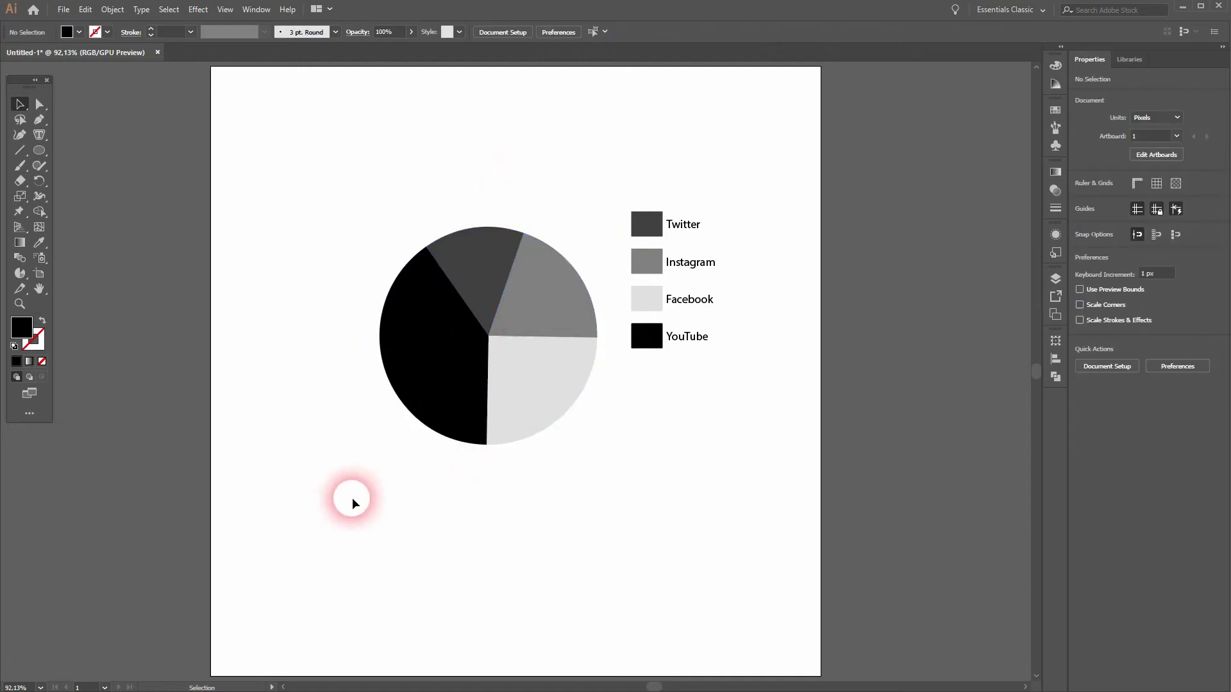
{"action": "left_click_drag", "start_coordinate": [352, 502], "coordinate": [500, 255]}
{"action": "left_click_drag", "start_coordinate": [516, 183], "coordinate": [595, 238]}
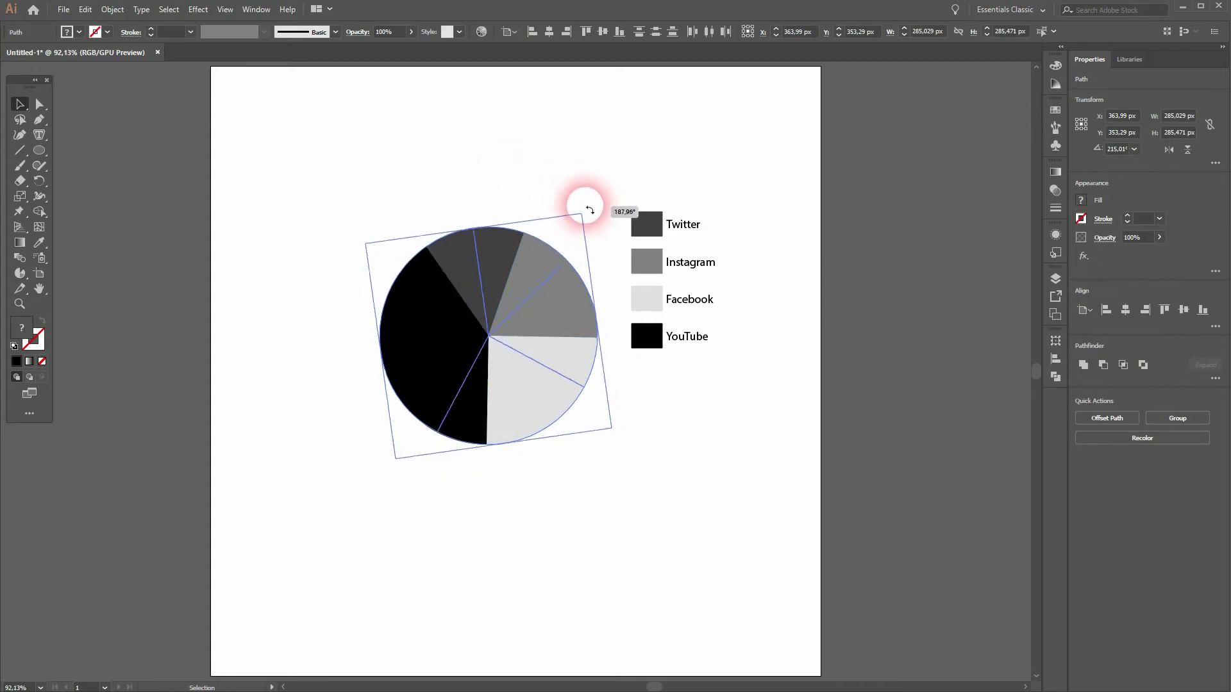
{"action": "left_click", "coordinate": [668, 519]}
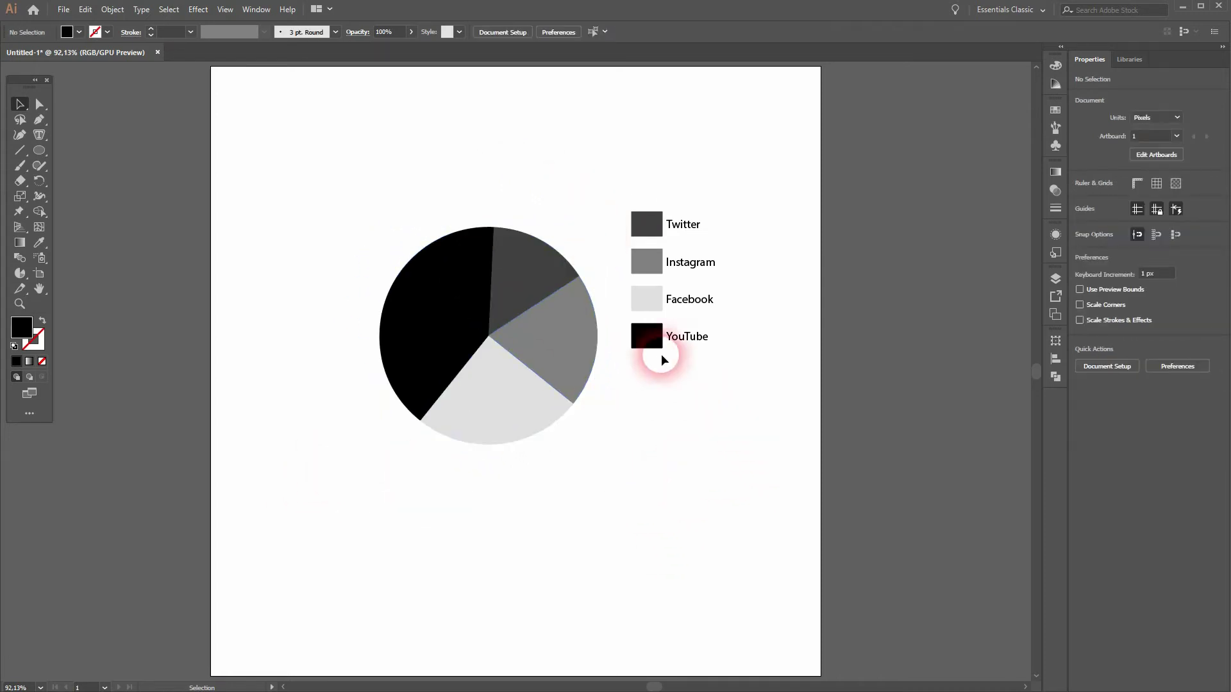
Step: Move the legend down and to the right, then reselect the pie
{"action": "left_click_drag", "start_coordinate": [653, 364], "coordinate": [748, 193]}
{"action": "mouse_move", "coordinate": [641, 220]}
{"action": "left_mouse_down"}
{"action": "mouse_move", "coordinate": [686, 311]}
{"action": "mouse_move", "coordinate": [722, 305]}
{"action": "left_mouse_up"}
{"action": "left_click_drag", "start_coordinate": [318, 478], "coordinate": [590, 169]}
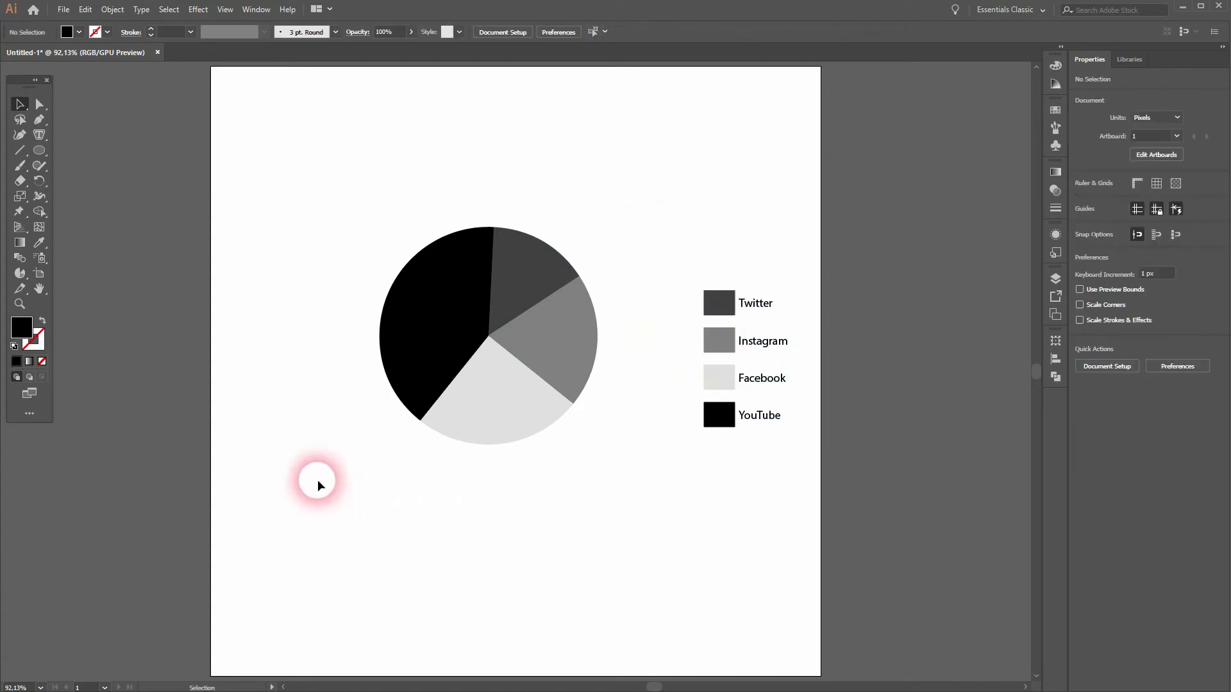
Step: Fill the YouTube slice and swatch red, and the Twitter slice and swatch orange
{"action": "left_click", "coordinate": [198, 8]}
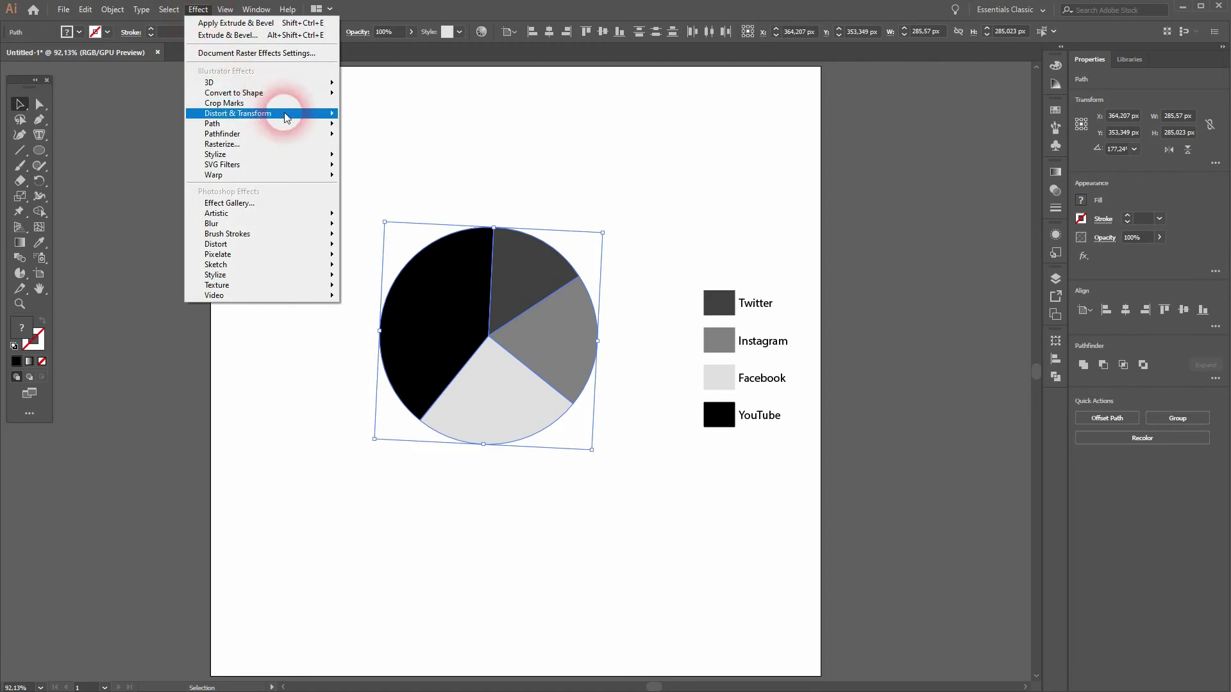
{"action": "left_click", "coordinate": [432, 309]}
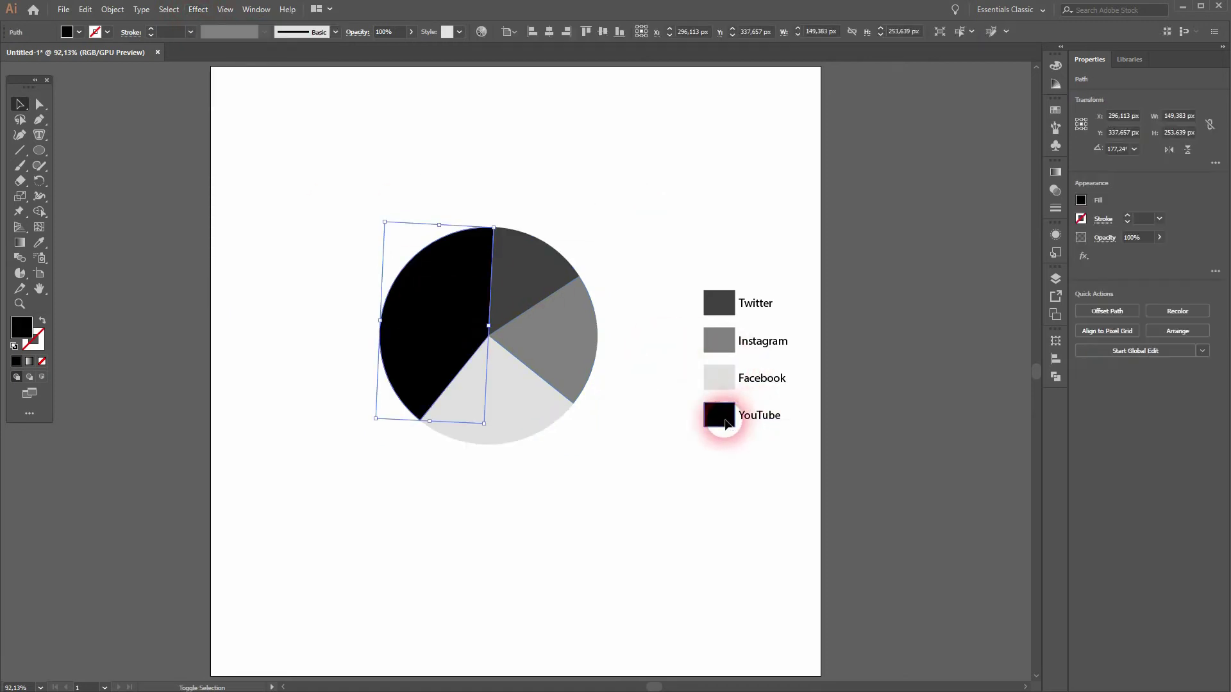
{"action": "left_click", "coordinate": [721, 412], "text": "shift"}
{"action": "left_click", "coordinate": [69, 32]}
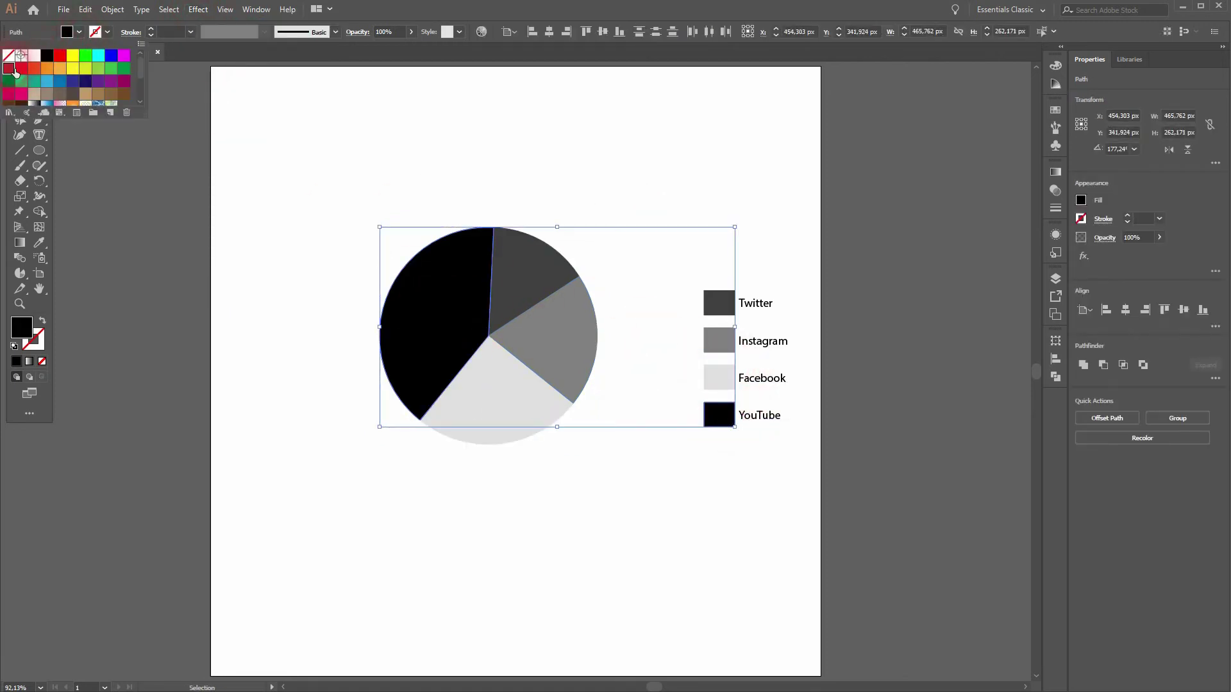
{"action": "left_click", "coordinate": [9, 68]}
{"action": "left_click", "coordinate": [414, 489]}
{"action": "left_click", "coordinate": [544, 256]}
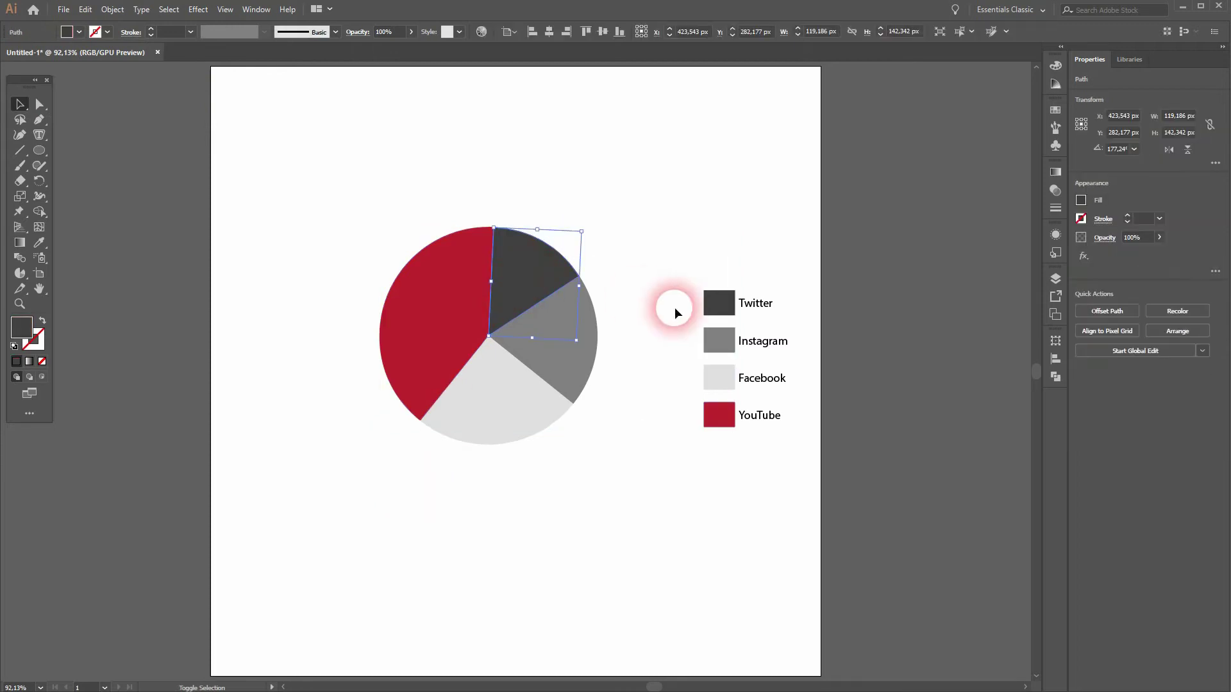
{"action": "left_click", "coordinate": [717, 310], "text": "shift"}
{"action": "left_click", "coordinate": [77, 35]}
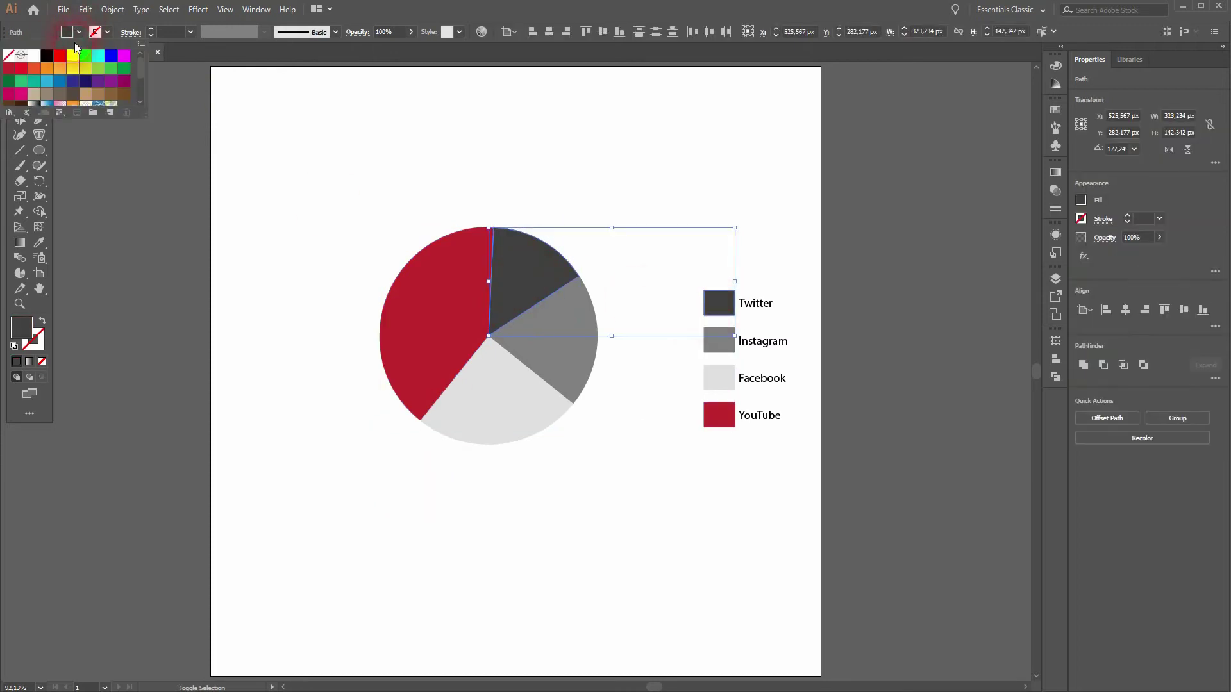
{"action": "left_click", "coordinate": [35, 69]}
{"action": "left_click", "coordinate": [585, 526]}
Step: Fill the Instagram slice and swatch green, and the Facebook slice and swatch blue
{"action": "left_click", "coordinate": [549, 348]}
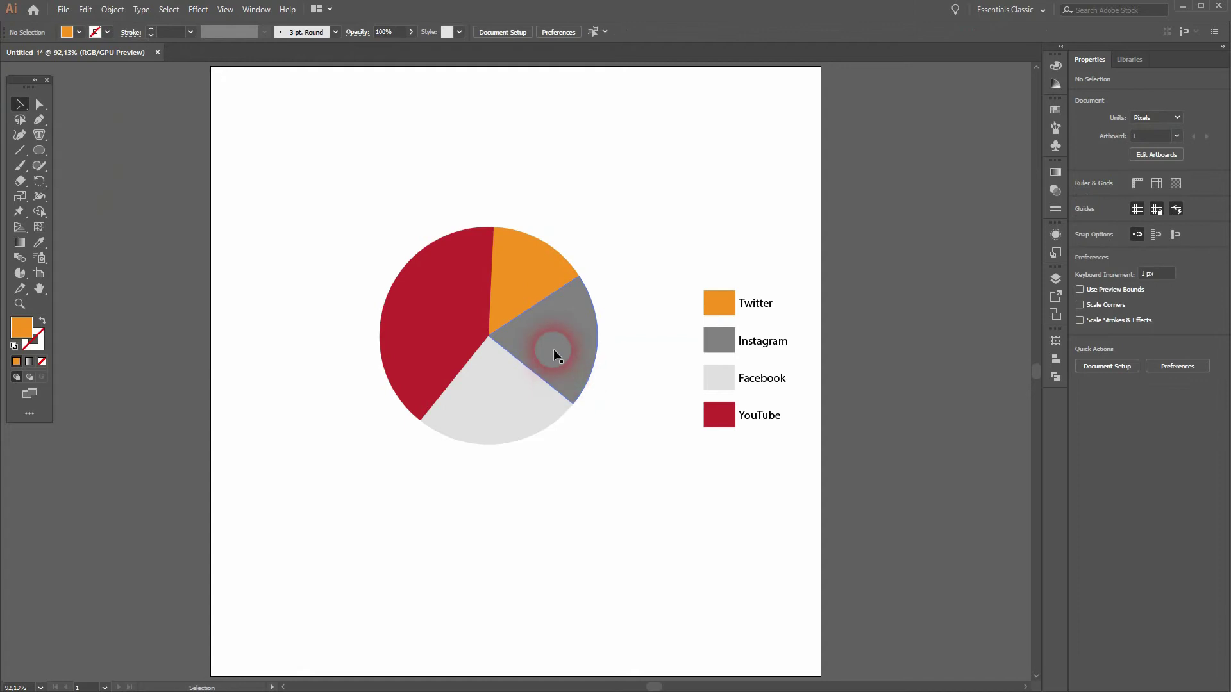
{"action": "left_click", "coordinate": [720, 341], "text": "shift"}
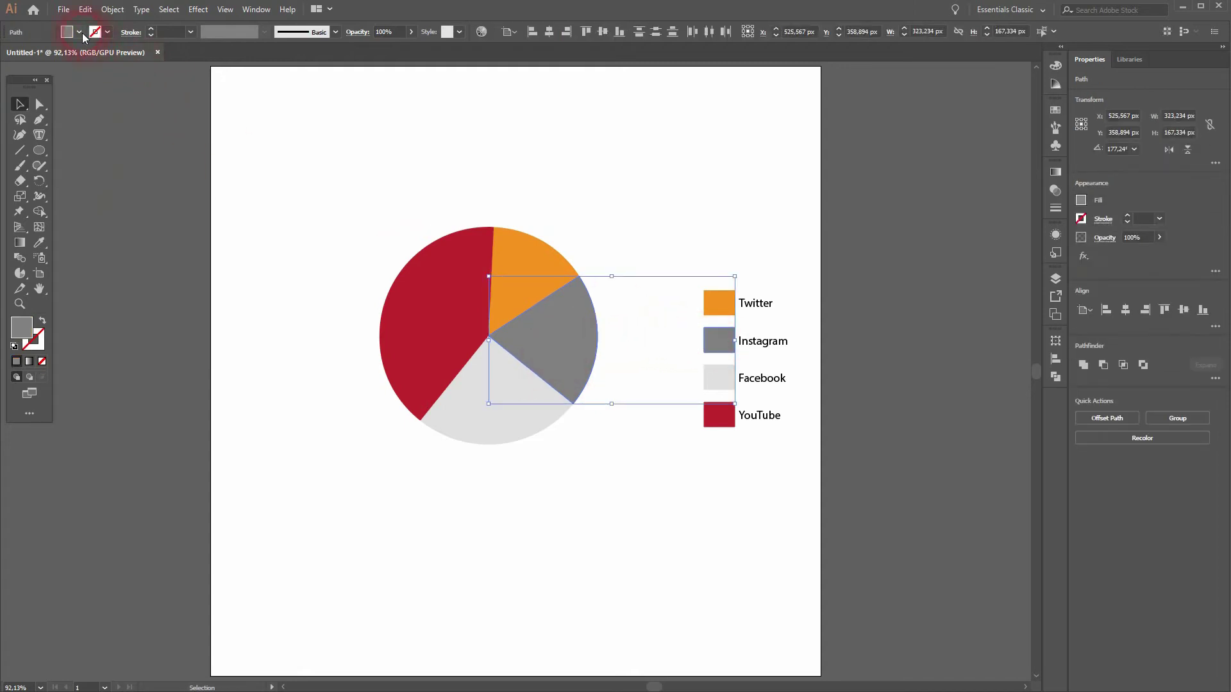
{"action": "left_click", "coordinate": [81, 33]}
{"action": "left_click", "coordinate": [120, 71]}
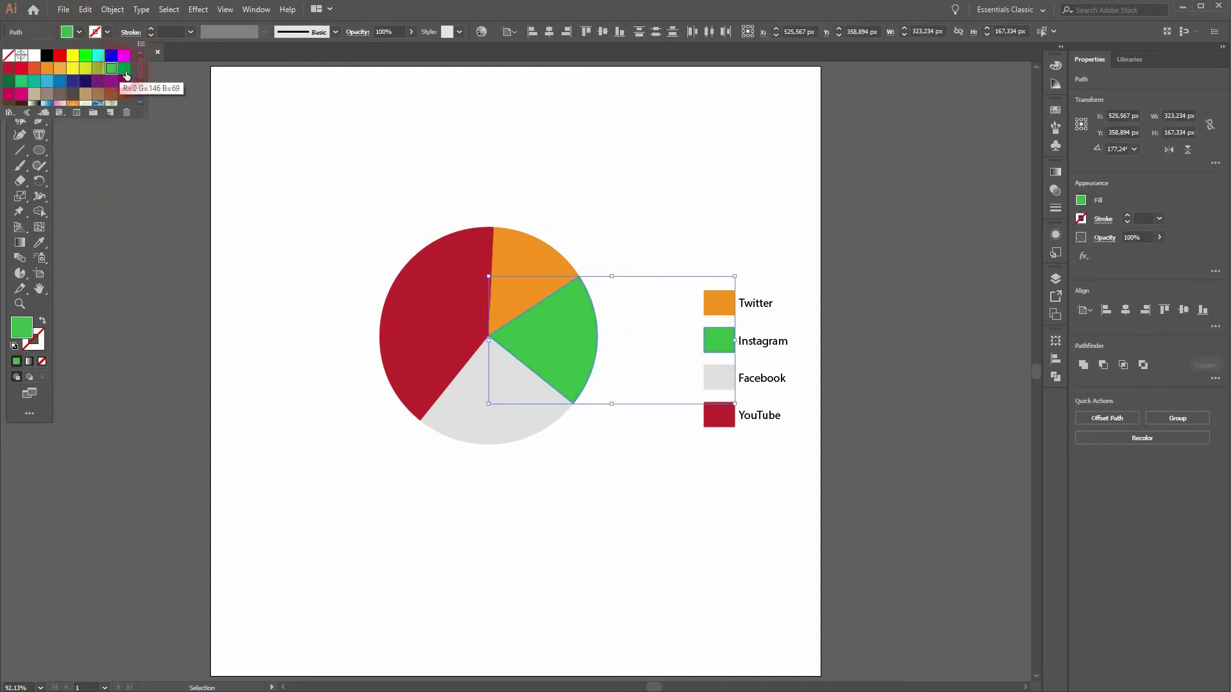
{"action": "left_click", "coordinate": [548, 448]}
{"action": "left_click", "coordinate": [578, 472]}
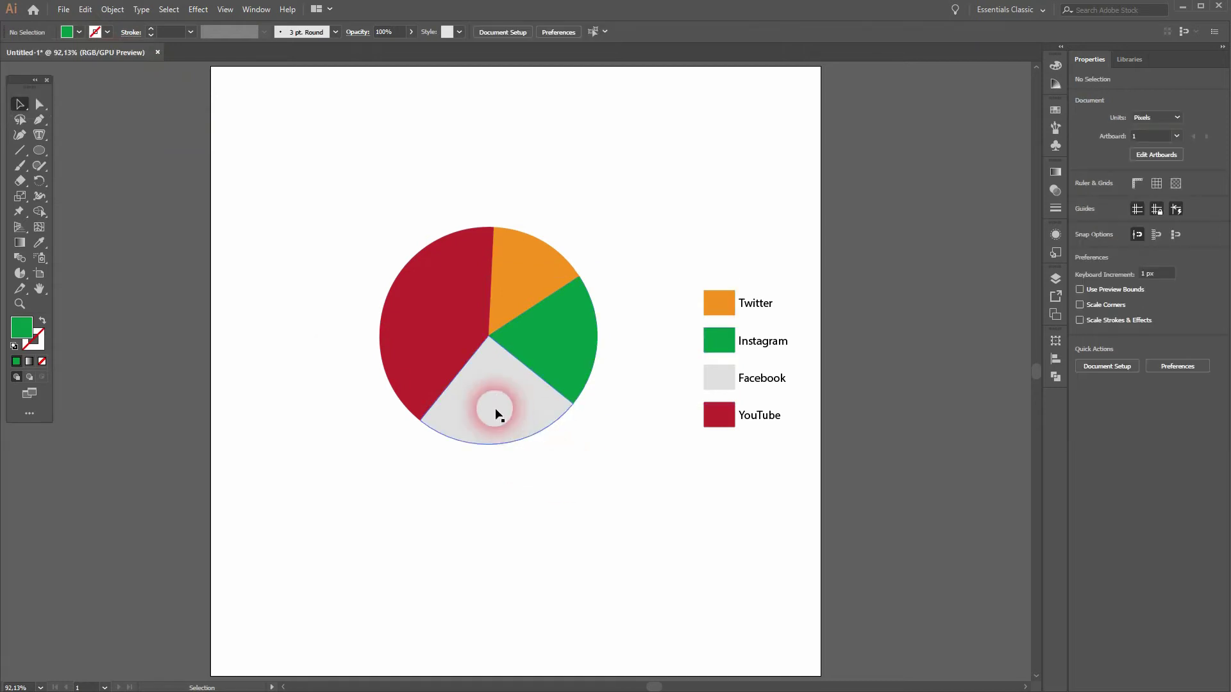
{"action": "left_click", "coordinate": [494, 413]}
{"action": "left_click", "coordinate": [723, 383], "text": "shift"}
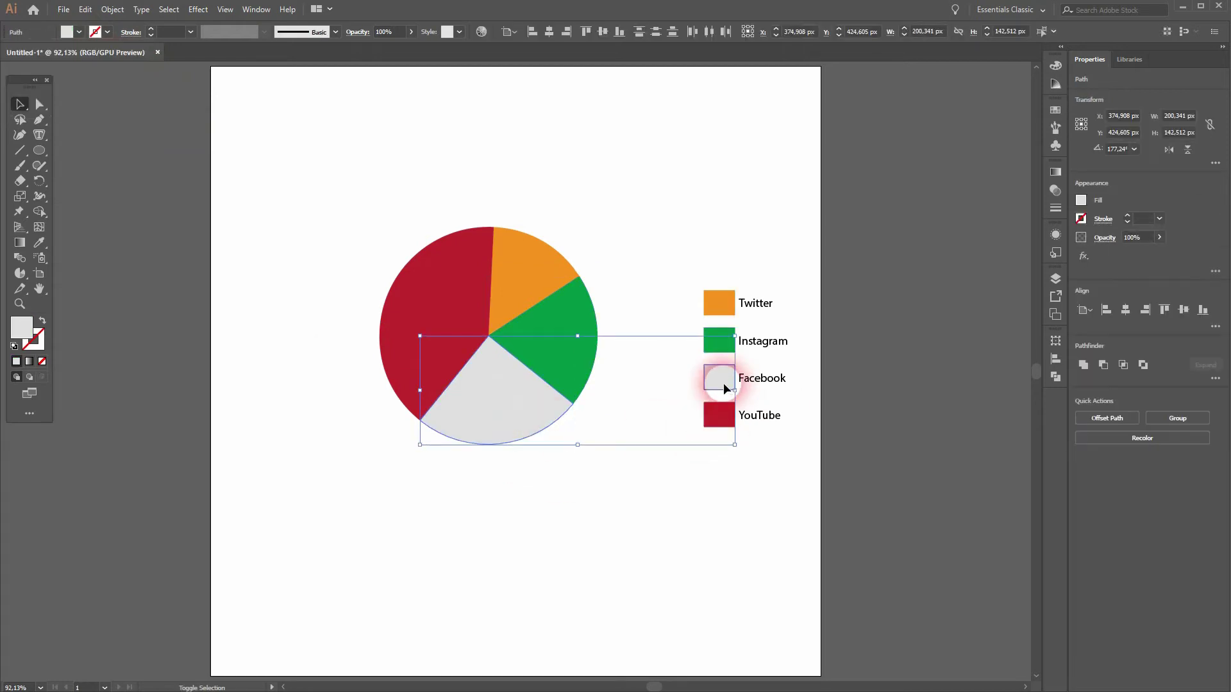
{"action": "left_click", "coordinate": [79, 32]}
{"action": "left_click", "coordinate": [47, 84]}
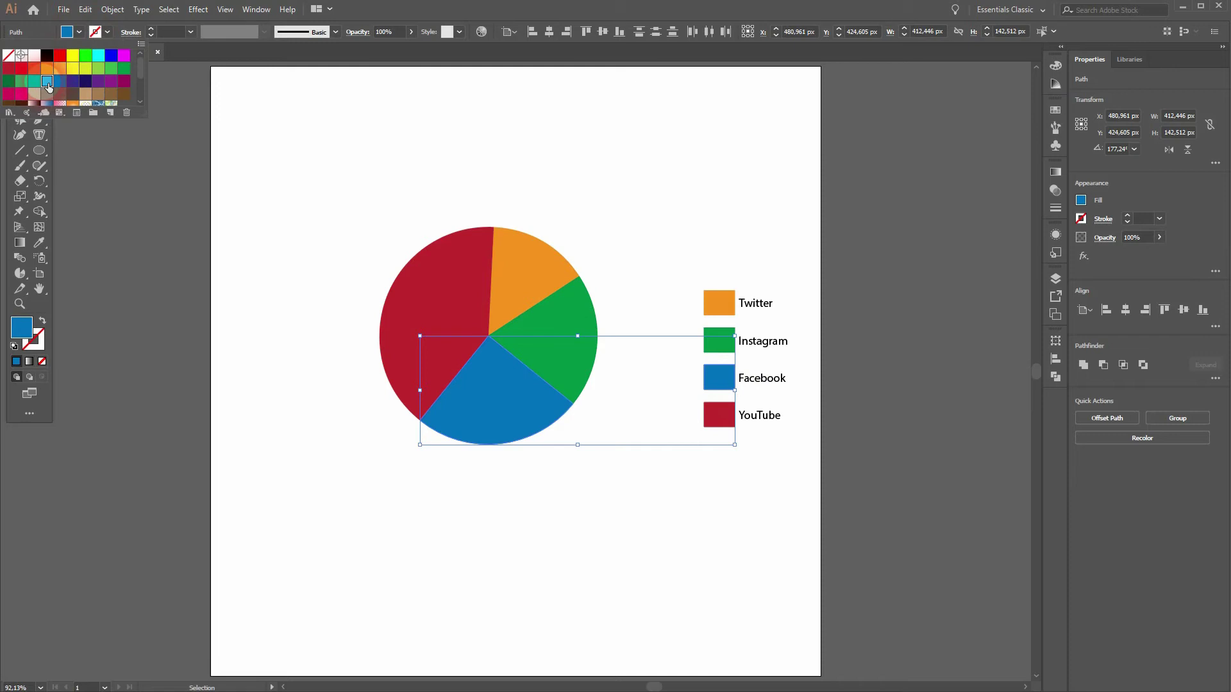
{"action": "left_click", "coordinate": [456, 482]}
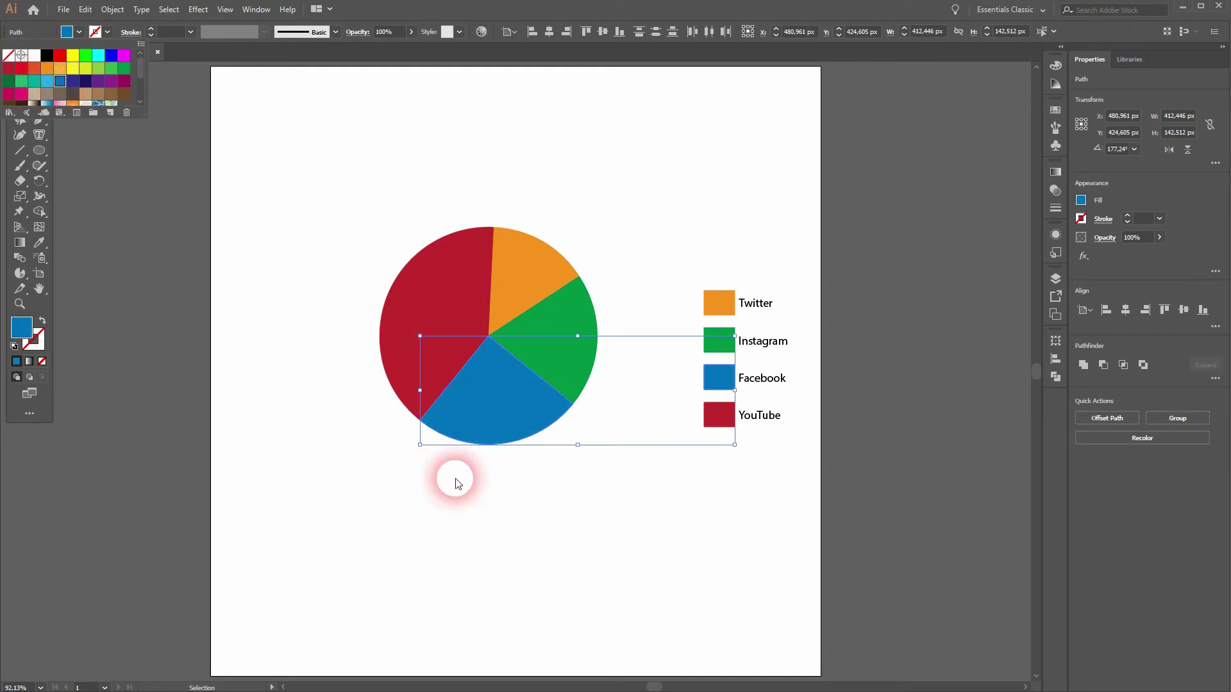
{"action": "left_click", "coordinate": [380, 483]}
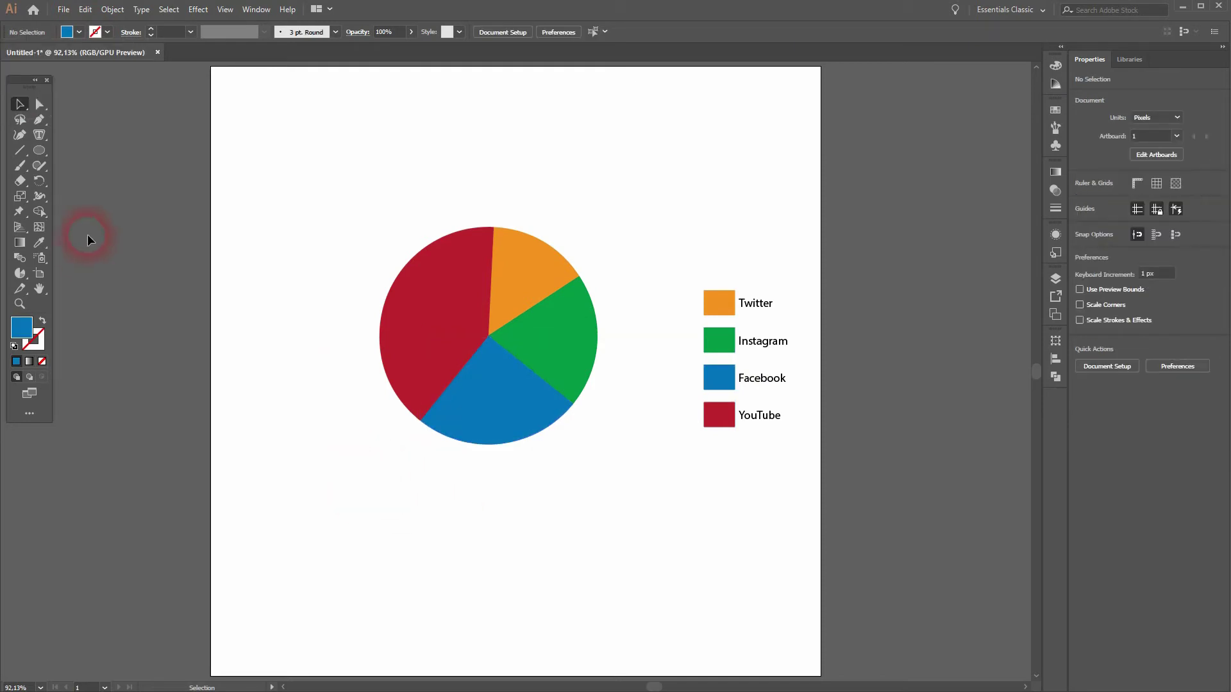
Step: Draw a circle centred on the pie and select it with all pie pieces
{"action": "left_click_drag", "start_coordinate": [39, 150], "coordinate": [116, 184]}
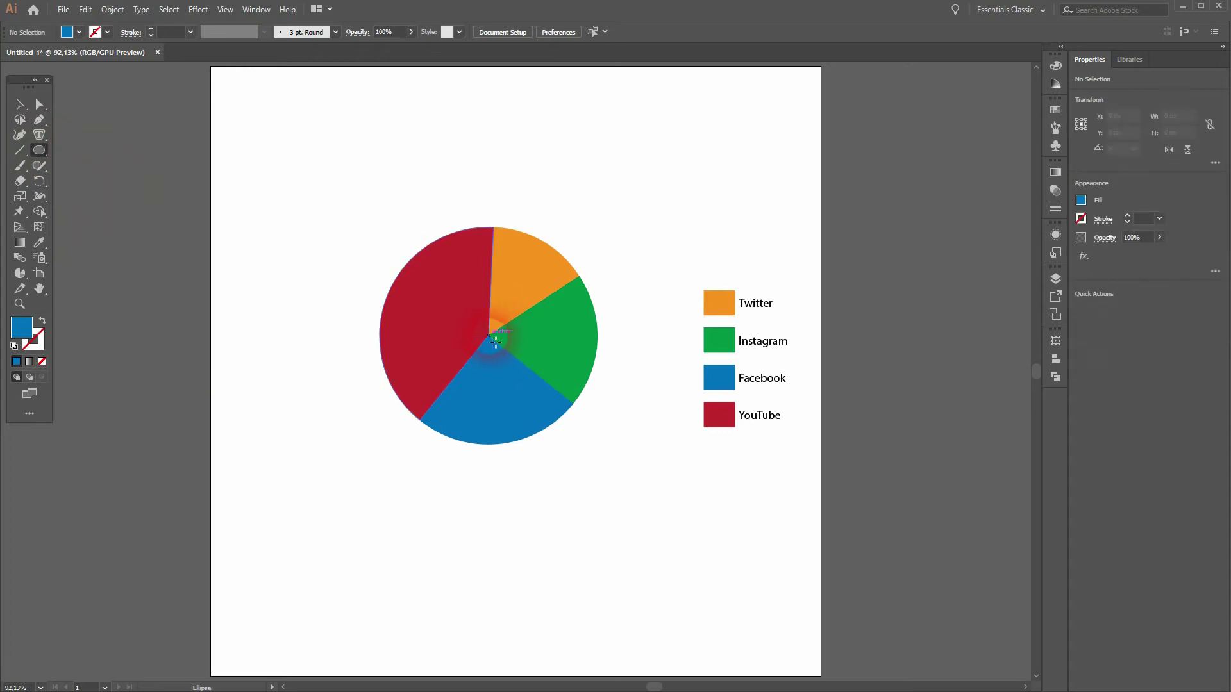
{"action": "scroll", "coordinate": [493, 337], "scroll_direction": "up", "scroll_amount": 2}
{"action": "scroll", "coordinate": [493, 336], "scroll_direction": "up", "scroll_amount": 2}
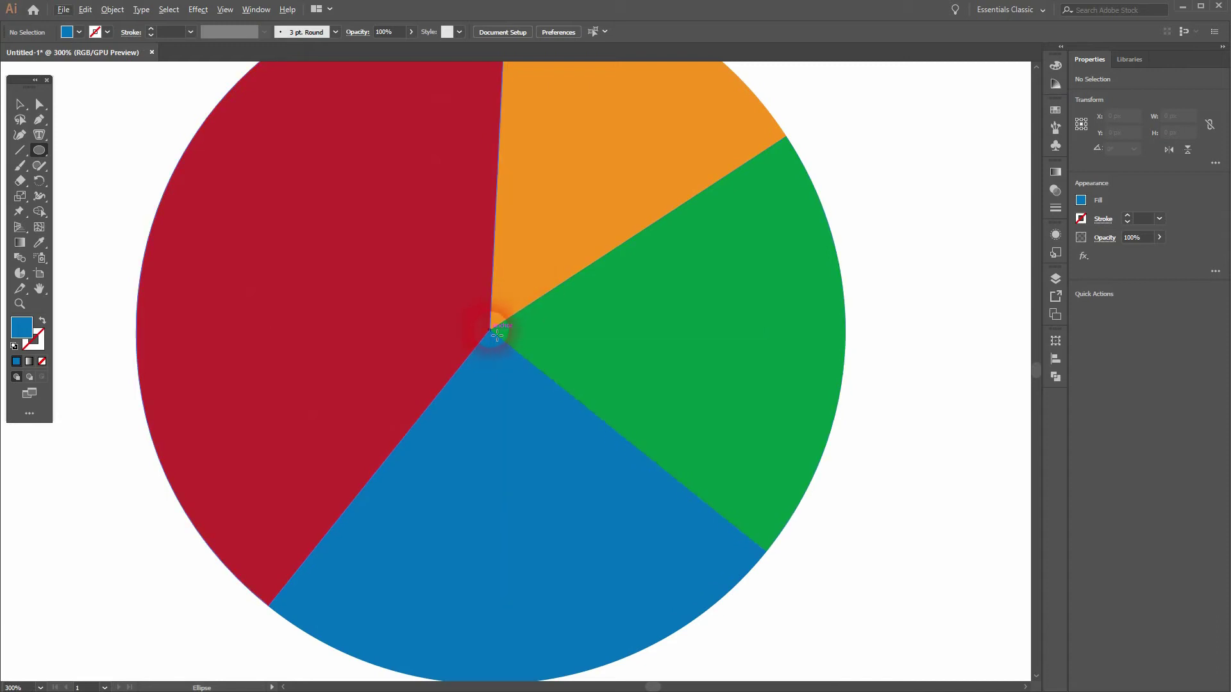
{"action": "left_click_drag", "start_coordinate": [494, 331], "coordinate": [699, 477]}
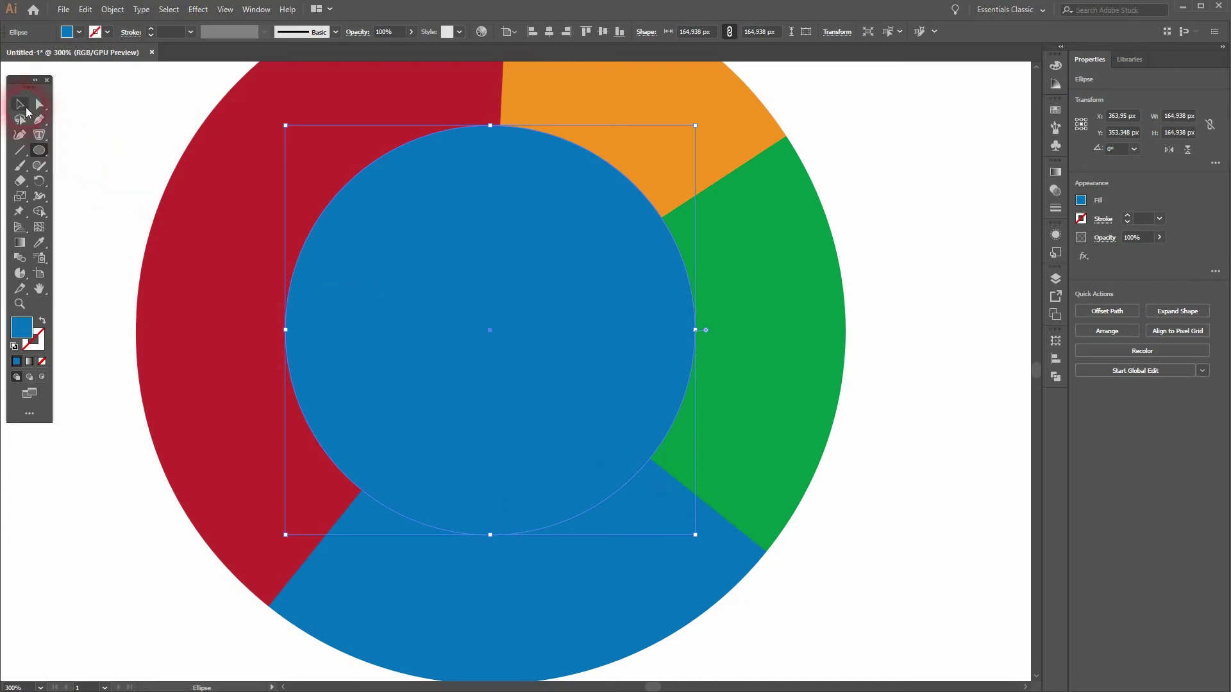
{"action": "left_click", "coordinate": [22, 106]}
{"action": "scroll", "coordinate": [502, 373], "scroll_direction": "down", "scroll_amount": 1}
{"action": "mouse_move", "coordinate": [204, 134]}
{"action": "left_mouse_down"}
{"action": "mouse_move", "coordinate": [836, 541]}
{"action": "mouse_move", "coordinate": [836, 583]}
{"action": "left_mouse_up"}
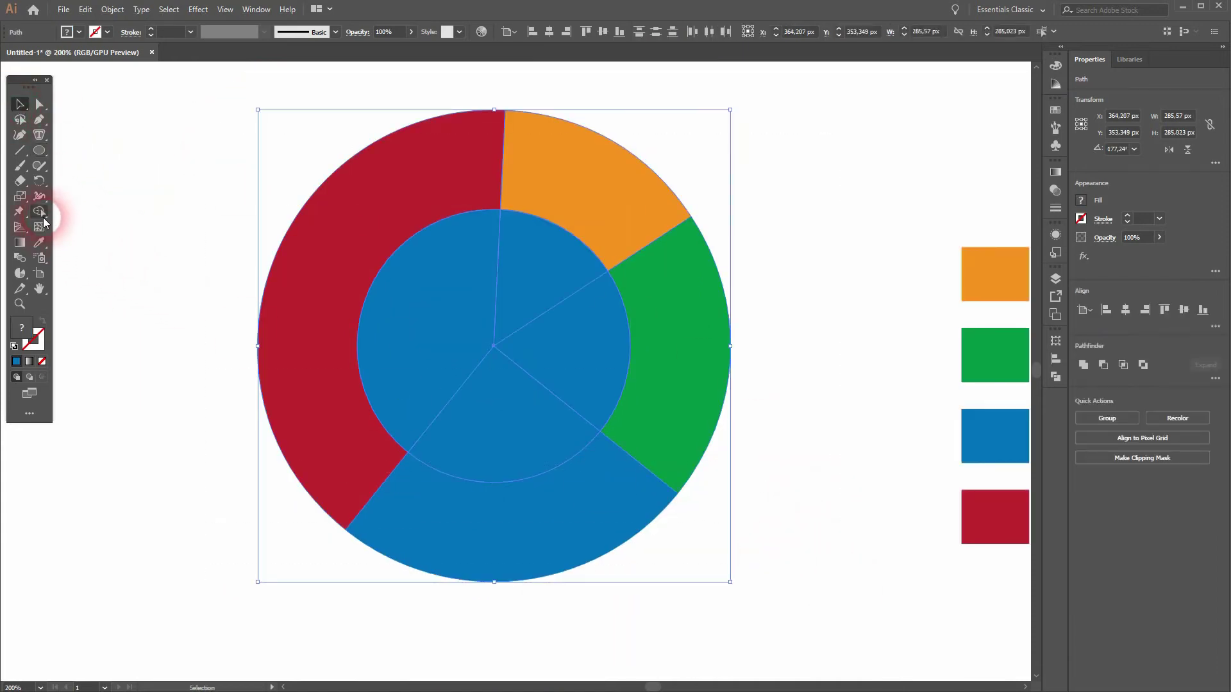
Step: Delete the inner circle with Shape Builder to leave a hole, then fit the artboard
{"action": "mouse_move", "coordinate": [39, 212]}
{"action": "left_mouse_down"}
{"action": "mouse_move", "coordinate": [89, 222]}
{"action": "mouse_move", "coordinate": [97, 212]}
{"action": "left_mouse_up"}
{"action": "left_click_drag", "start_coordinate": [545, 330], "coordinate": [537, 394]}
{"action": "key", "text": "v"}
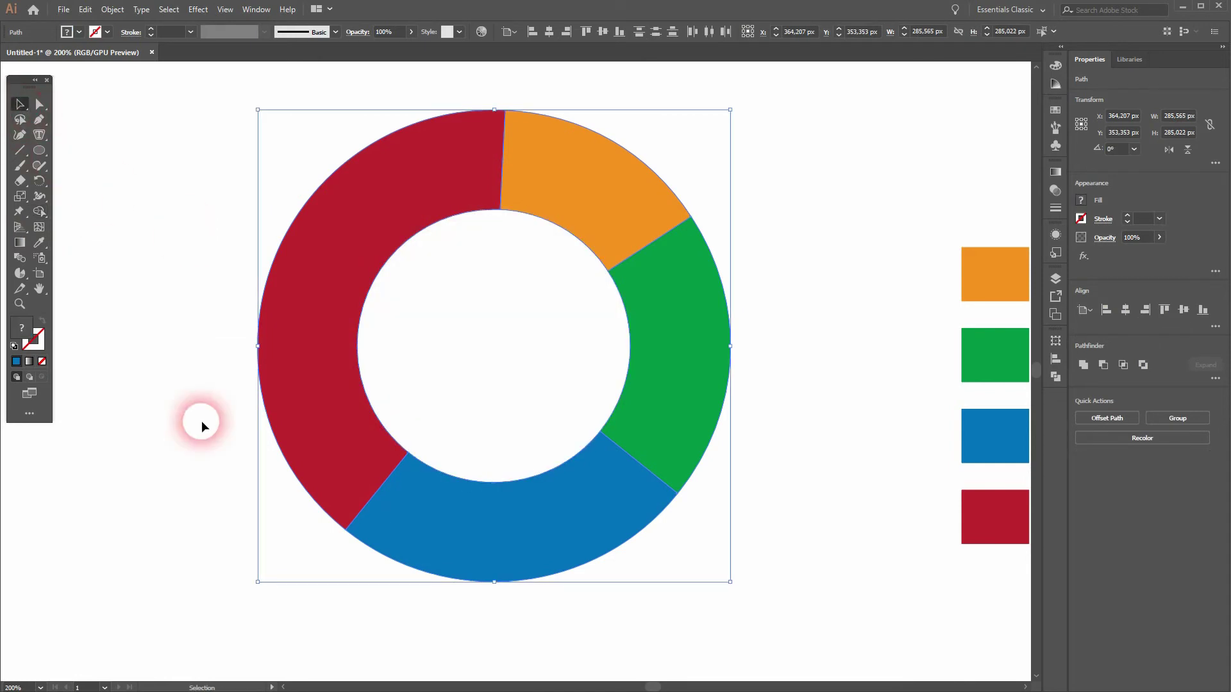
{"action": "left_click", "coordinate": [201, 420]}
{"action": "key", "text": "ctrl+0"}
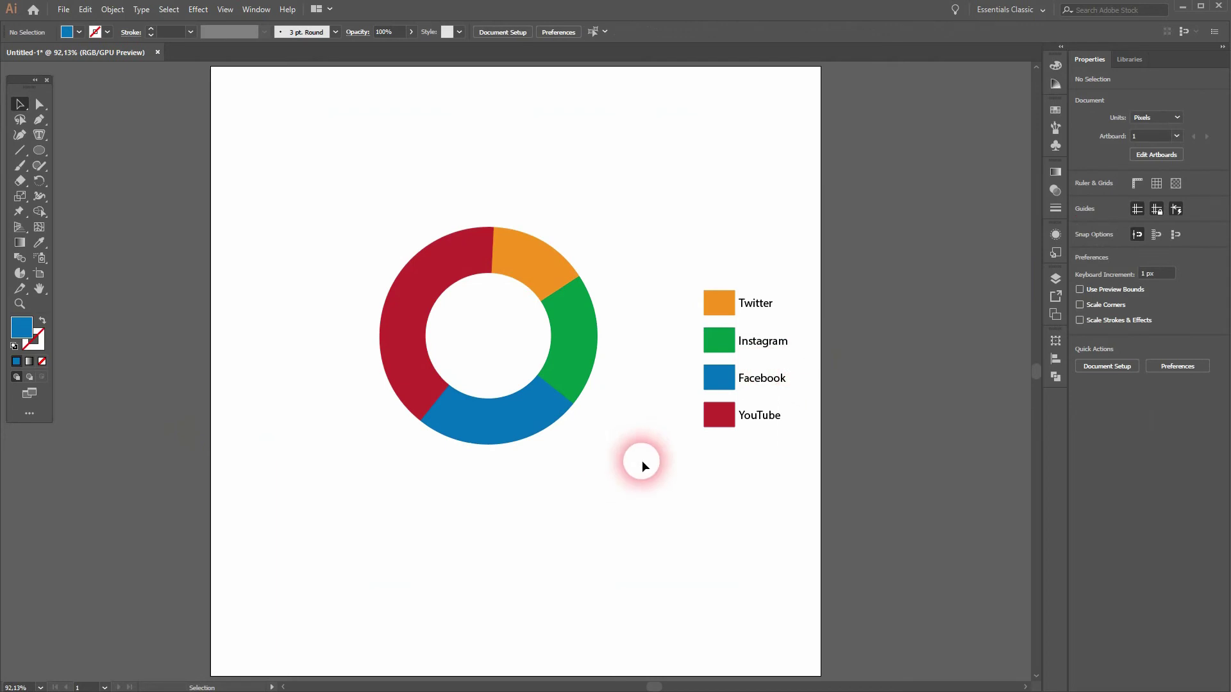
Step: Apply Effect > 3D > Extrude & Bevel to the donut with Preview on and 50 pt depth
{"action": "left_click_drag", "start_coordinate": [449, 361], "coordinate": [621, 224]}
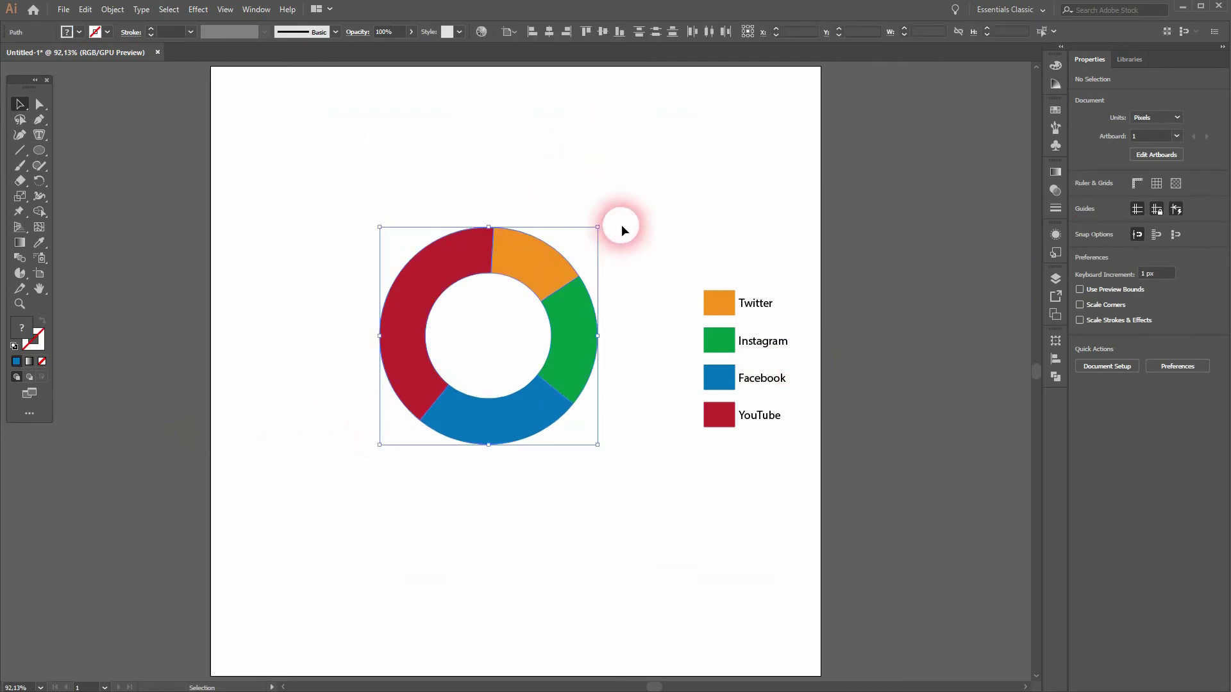
{"action": "left_click", "coordinate": [191, 11]}
{"action": "mouse_move", "coordinate": [262, 82]}
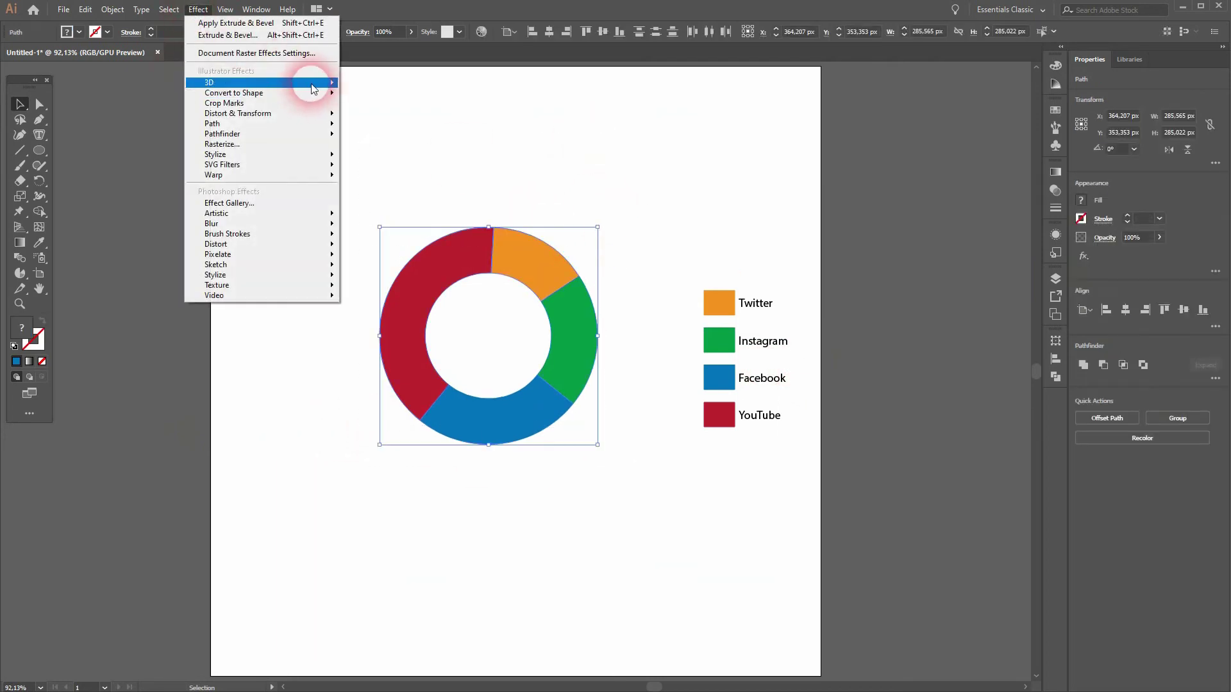
{"action": "left_click", "coordinate": [389, 85]}
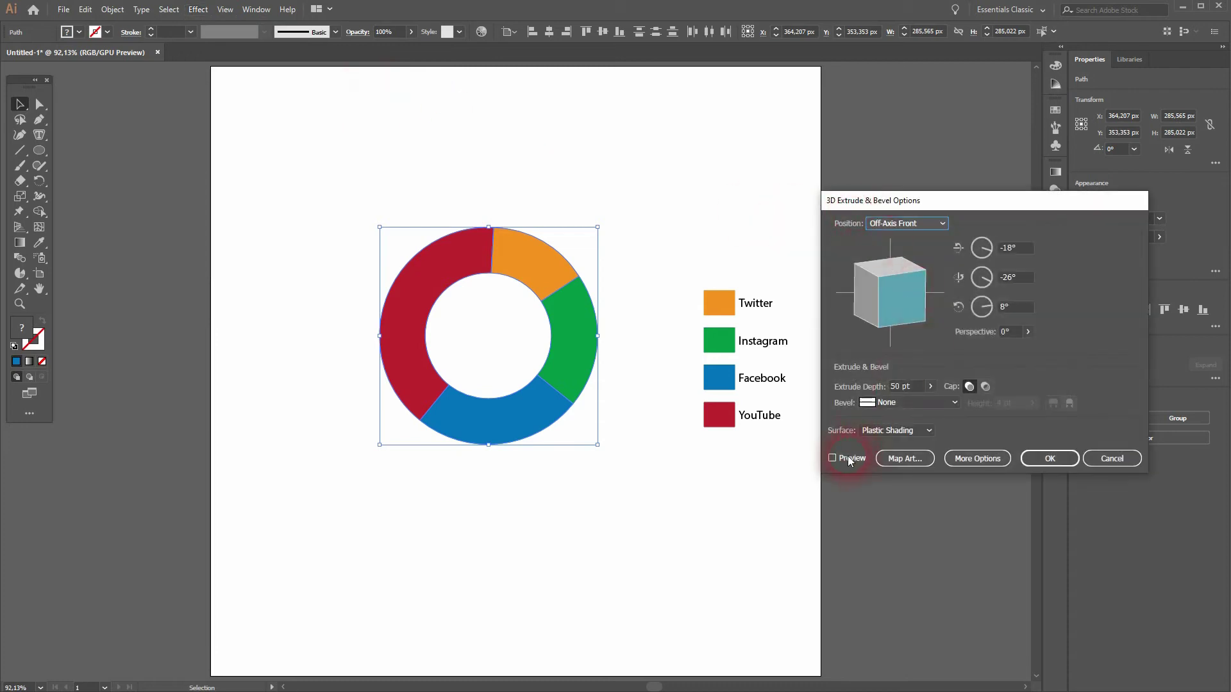
{"action": "left_click", "coordinate": [847, 456]}
{"action": "left_click", "coordinate": [910, 393]}
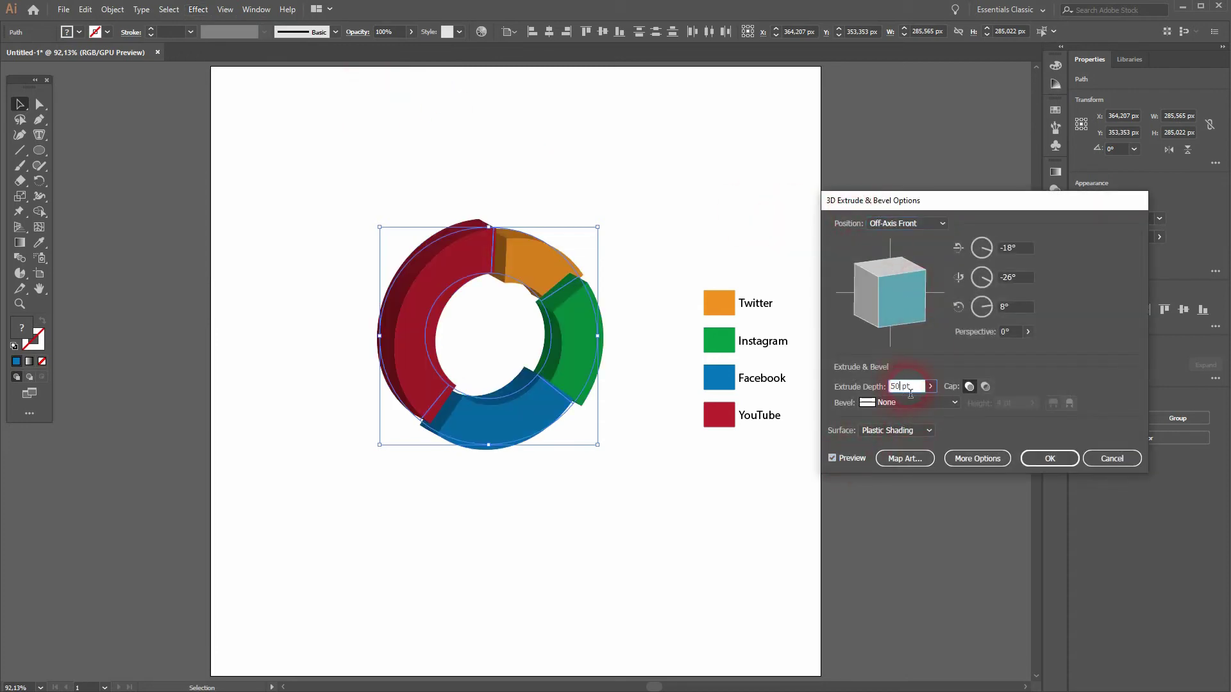
{"action": "double_click", "coordinate": [910, 388]}
Step: Rotate the 3D donut to about 19°/-28°/3° and confirm
{"action": "left_click_drag", "start_coordinate": [920, 302], "coordinate": [917, 293]}
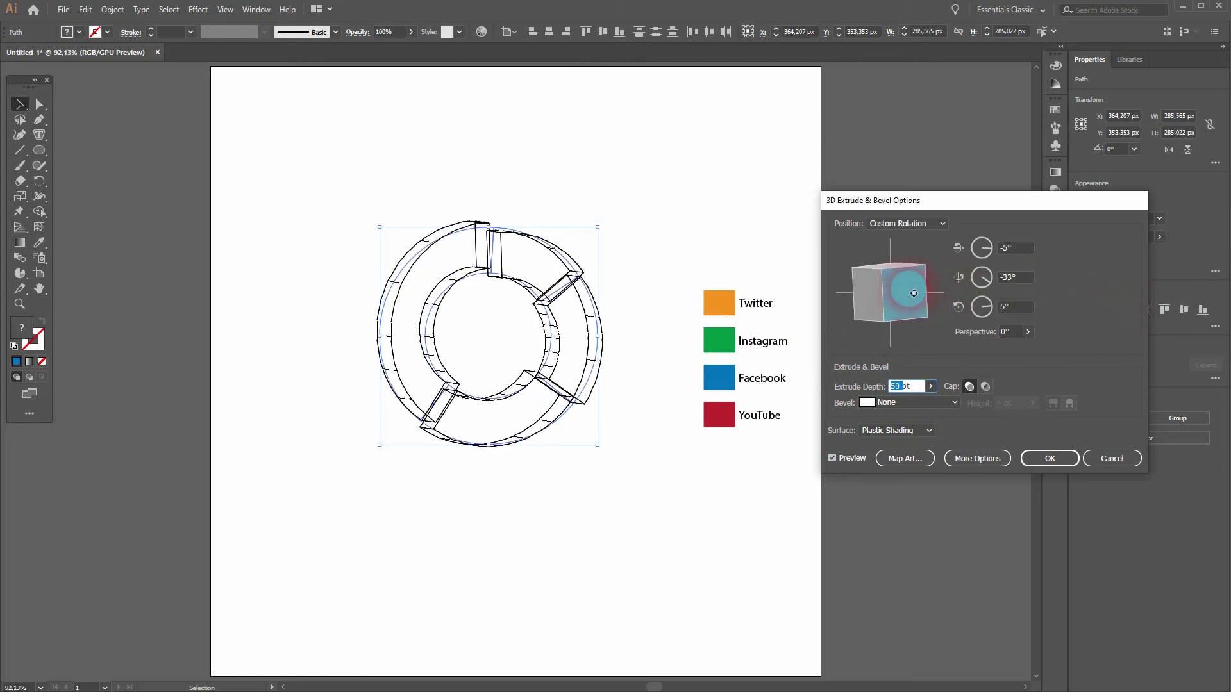
{"action": "left_click", "coordinate": [888, 224]}
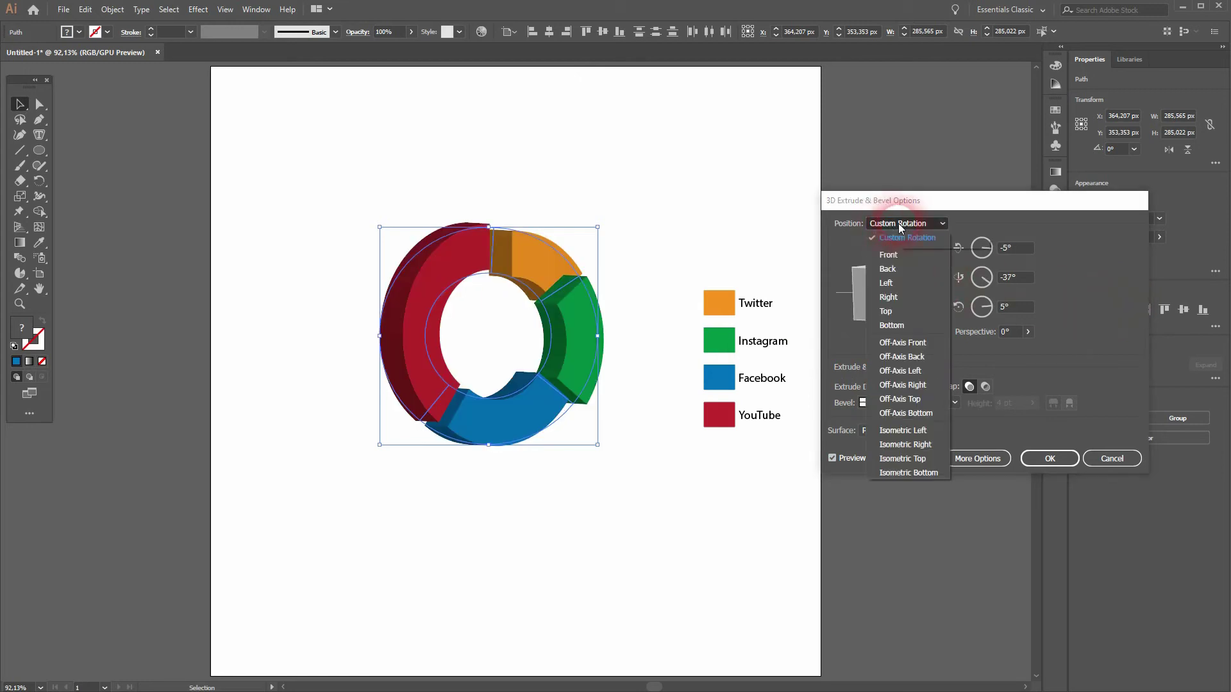
{"action": "left_click", "coordinate": [902, 224]}
{"action": "left_click_drag", "start_coordinate": [903, 306], "coordinate": [924, 297]}
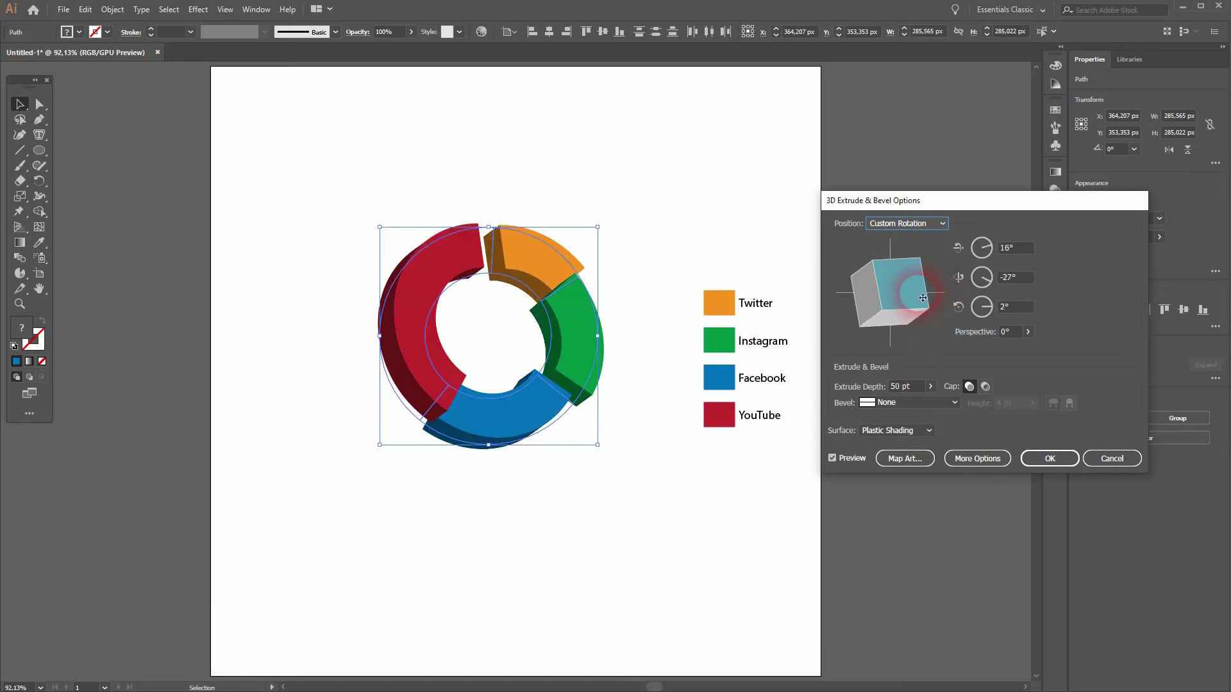
{"action": "left_click_drag", "start_coordinate": [922, 293], "coordinate": [926, 290]}
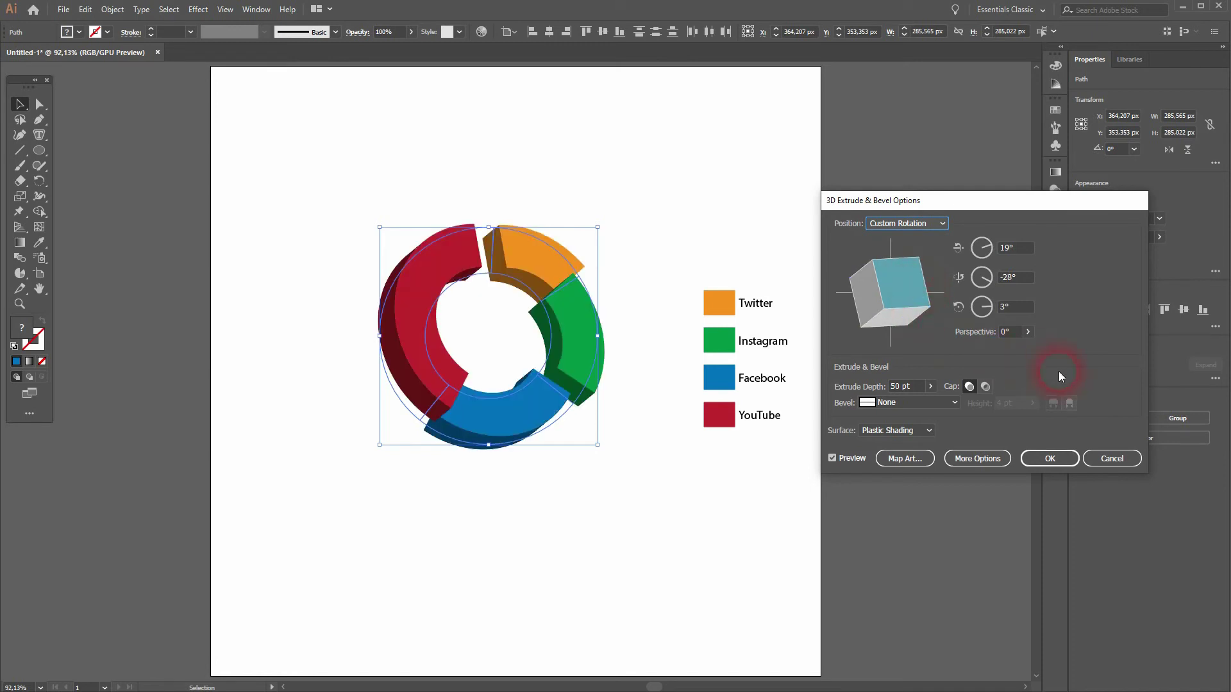
{"action": "left_click", "coordinate": [833, 459]}
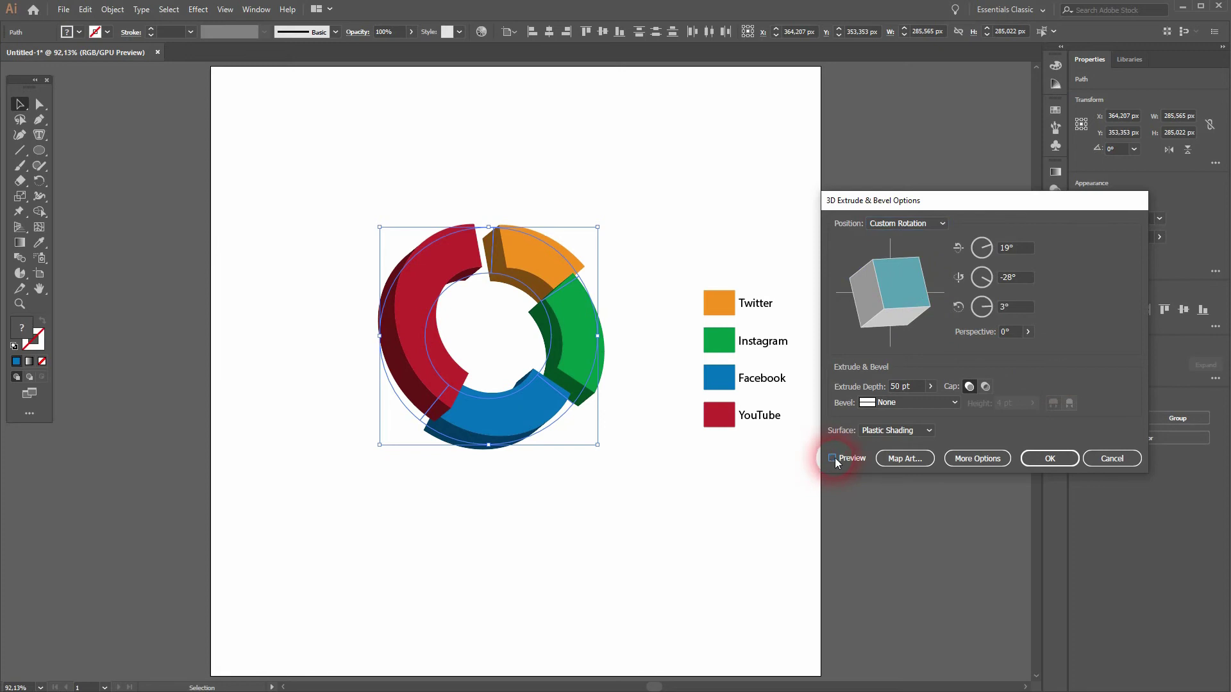
{"action": "left_click", "coordinate": [1058, 456]}
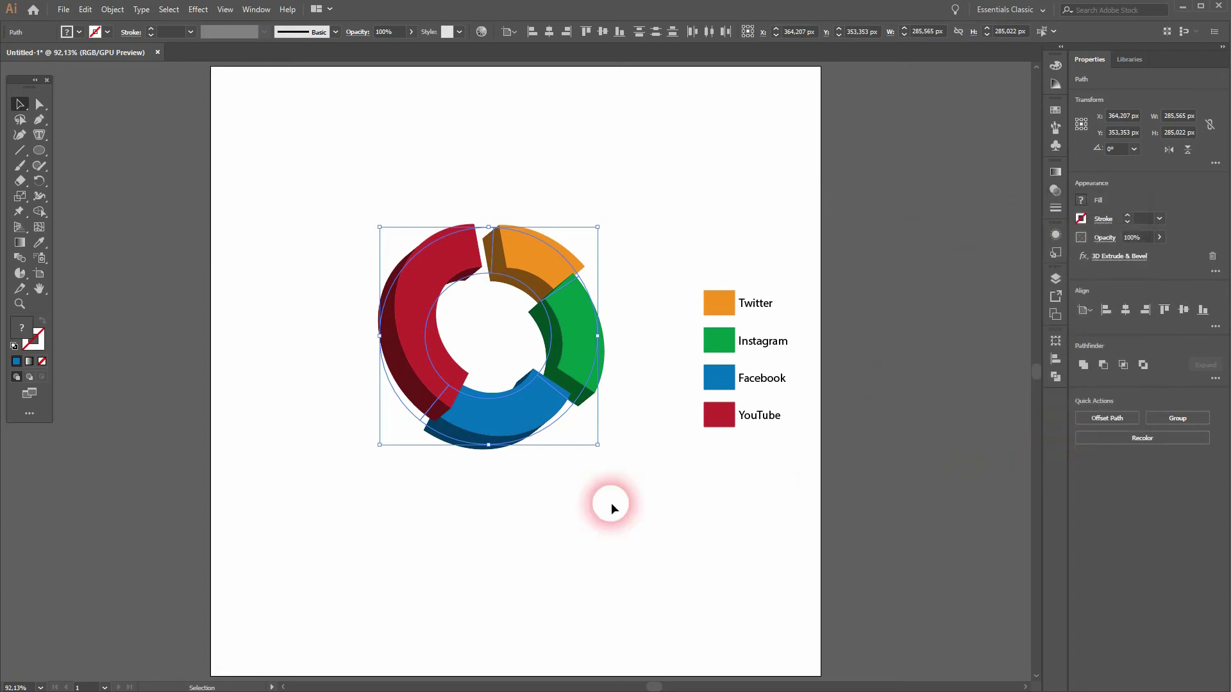
Step: Shift the green Instagram and blue Facebook pieces slightly
{"action": "left_click", "coordinate": [650, 498]}
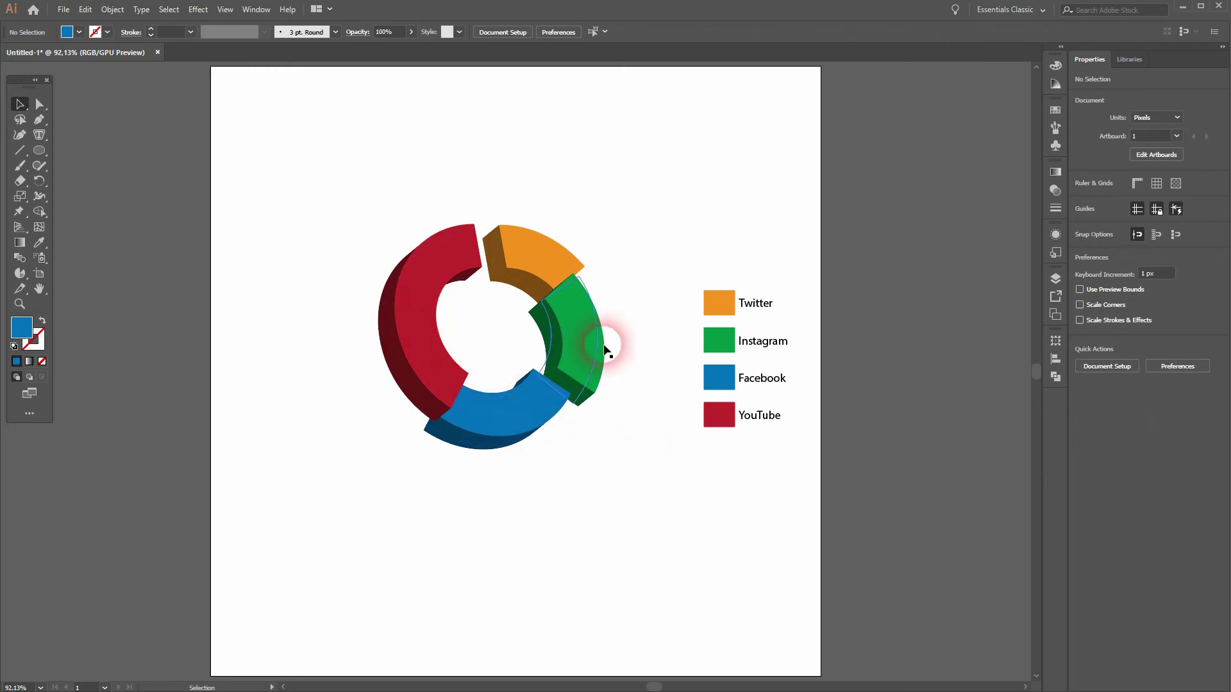
{"action": "left_click", "coordinate": [582, 337]}
{"action": "left_click_drag", "start_coordinate": [621, 362], "coordinate": [610, 357]}
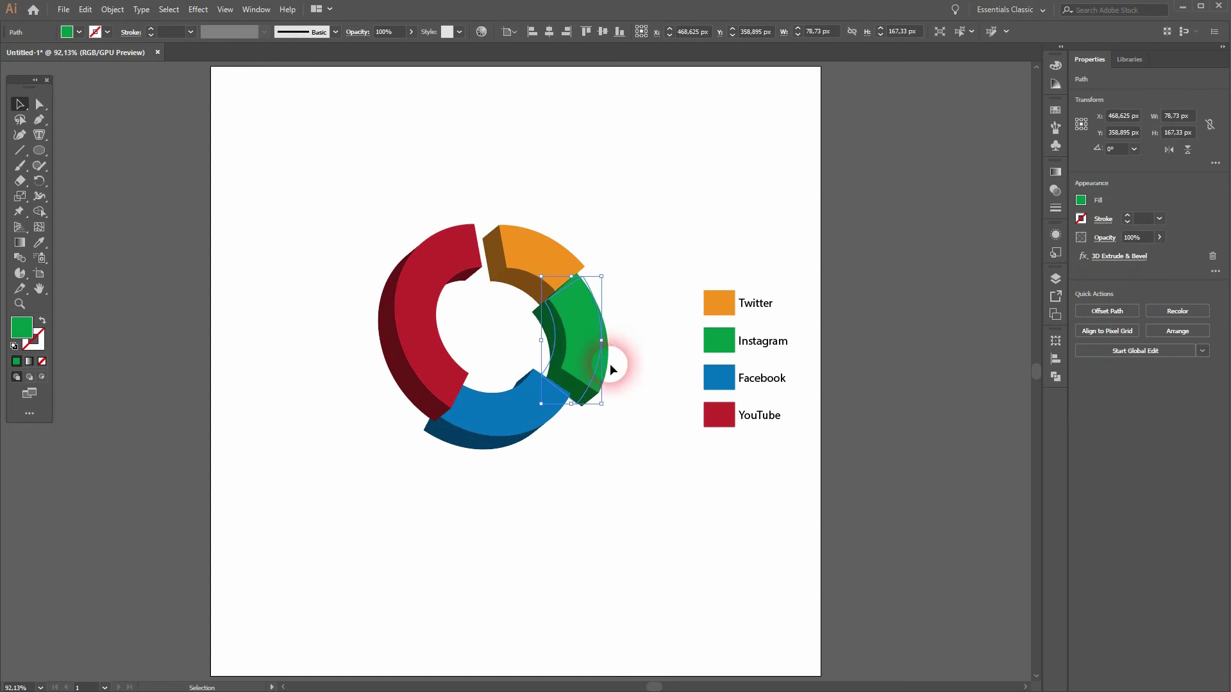
{"action": "left_click", "coordinate": [501, 413]}
{"action": "left_click_drag", "start_coordinate": [578, 430], "coordinate": [566, 432]}
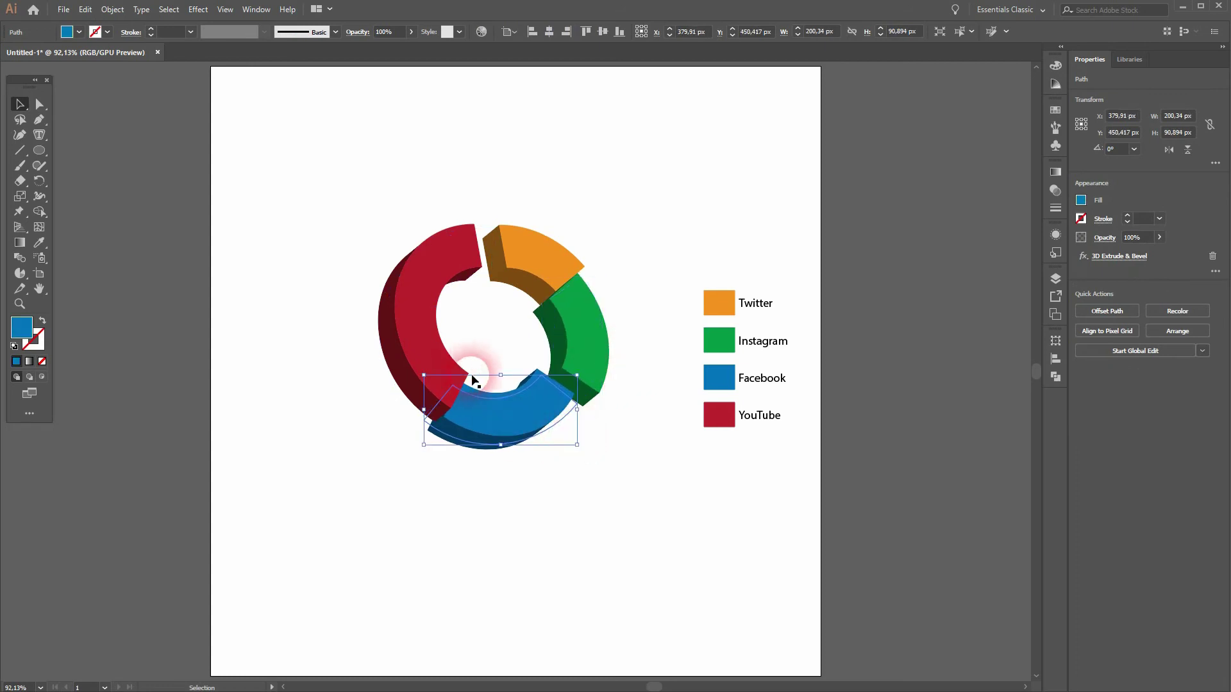
{"action": "left_click", "coordinate": [537, 249]}
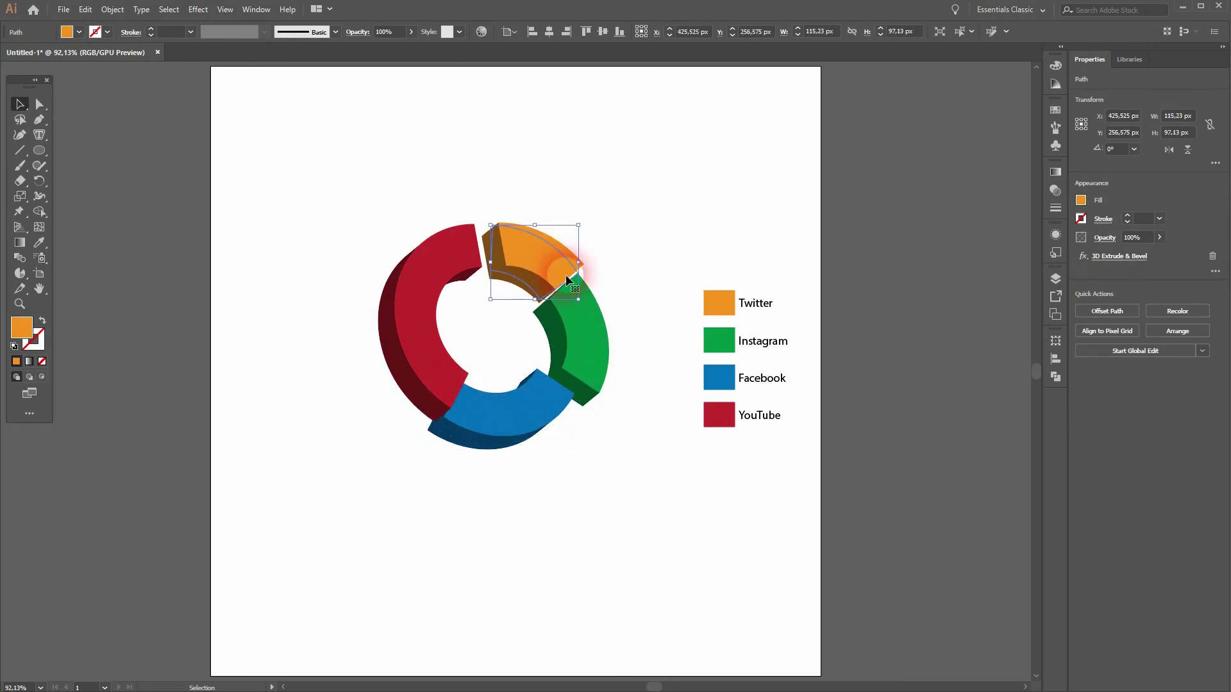
{"action": "left_click", "coordinate": [597, 287]}
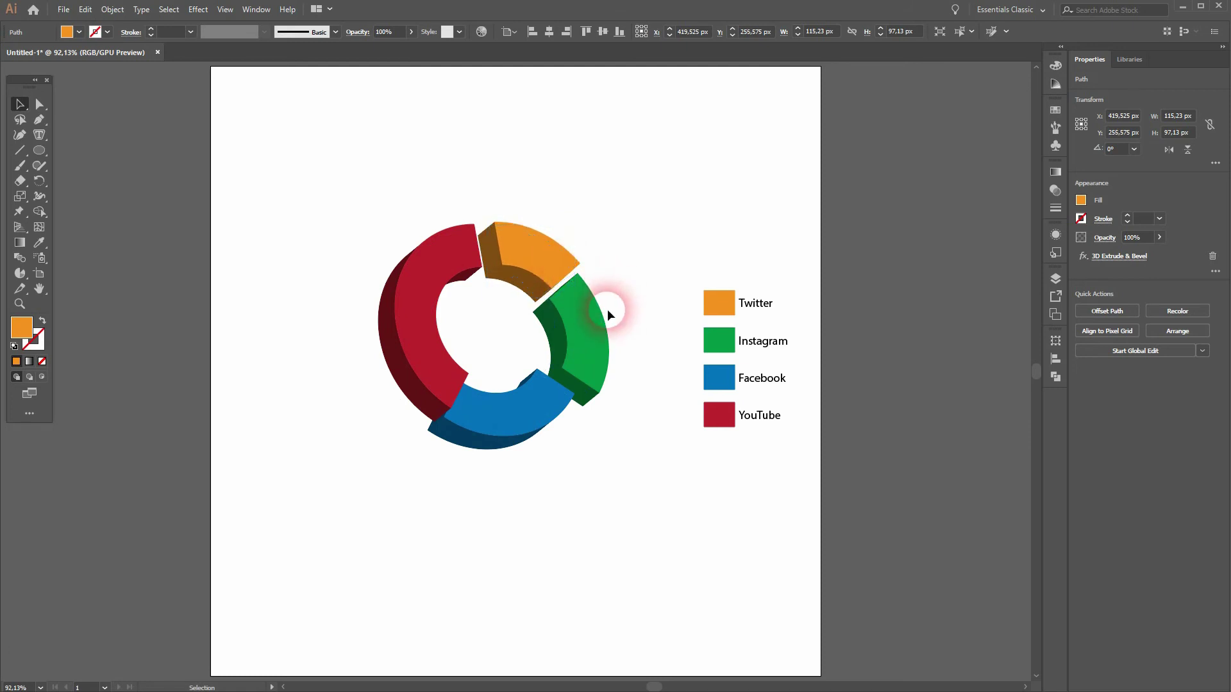
Step: Send the green Instagram piece behind the other pieces
{"action": "left_click", "coordinate": [584, 334]}
{"action": "right_click", "coordinate": [584, 332]}
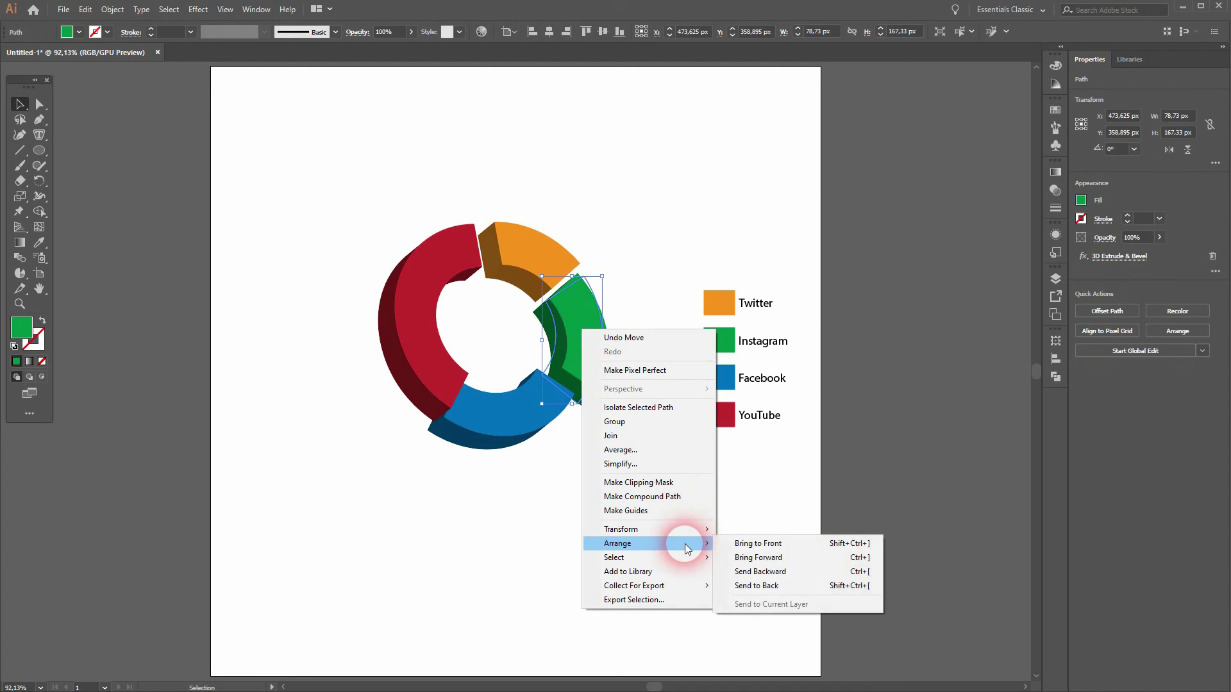
{"action": "left_click", "coordinate": [823, 589]}
{"action": "left_click", "coordinate": [685, 542]}
Step: Nudge the blue Facebook piece right, then slightly back left
{"action": "left_click", "coordinate": [509, 405]}
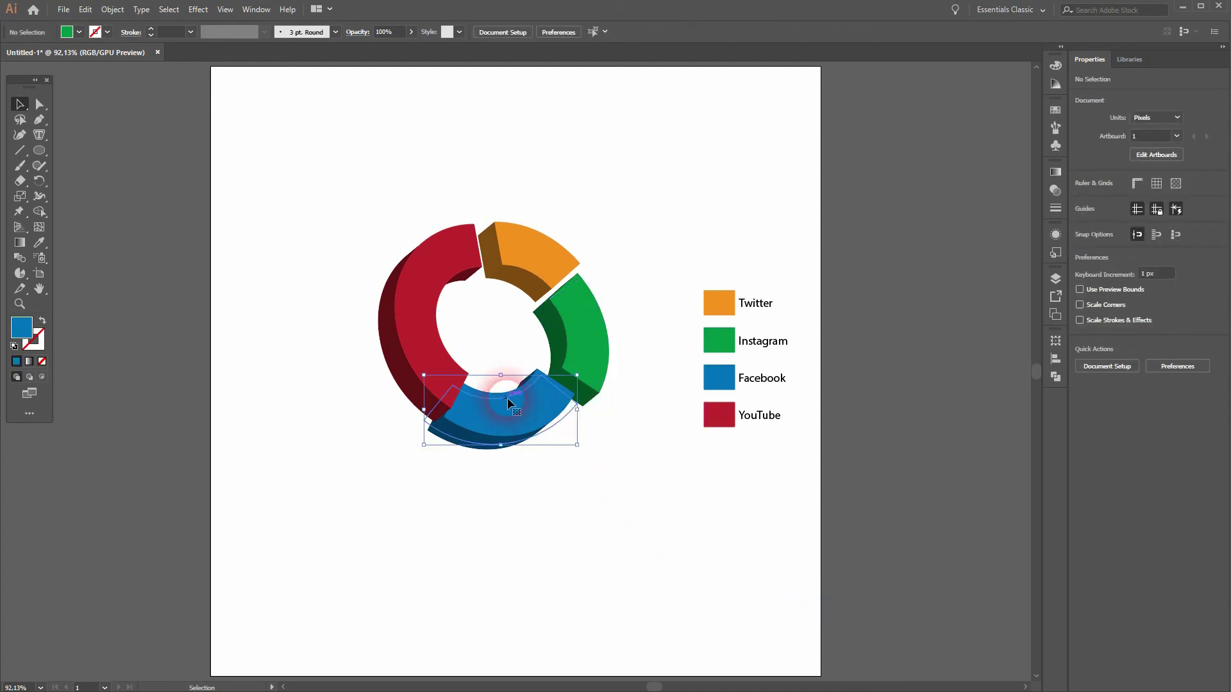
{"action": "left_click_drag", "start_coordinate": [508, 404], "coordinate": [517, 405]}
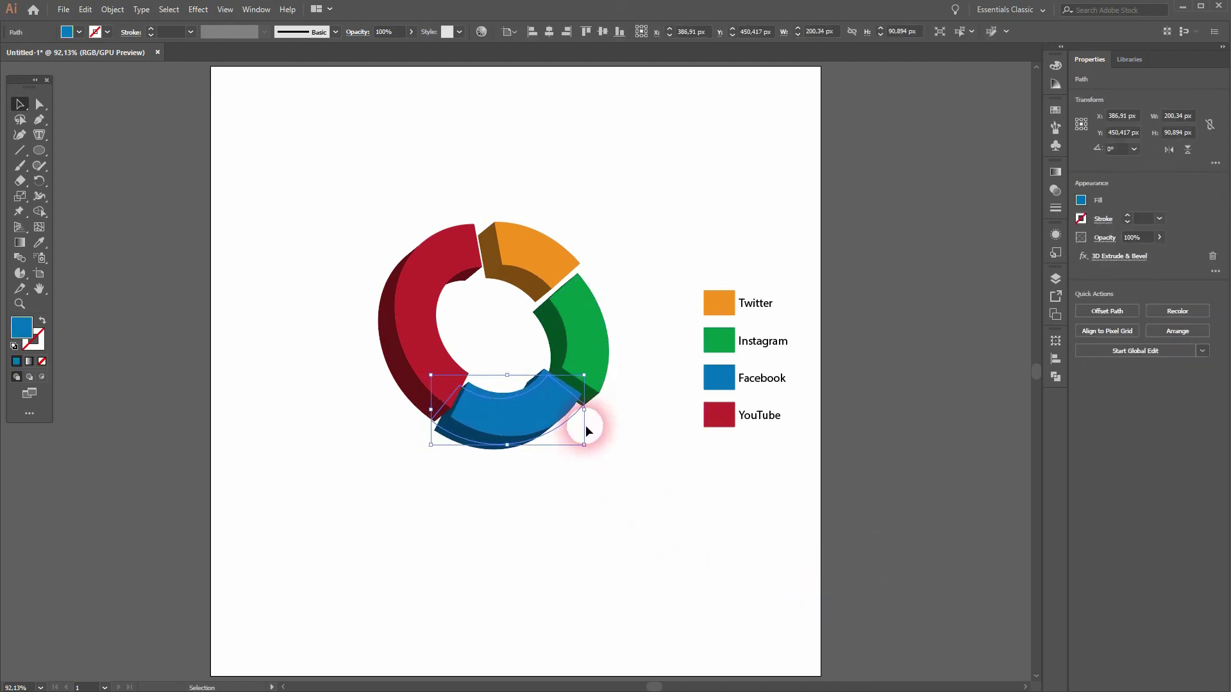
{"action": "key", "text": "Right"}
{"action": "key", "text": "Right"}
{"action": "key", "text": "Right"}
{"action": "key", "text": "Right"}
{"action": "key", "text": "Right"}
{"action": "key", "text": "Right"}
{"action": "key", "text": "Right"}
{"action": "key", "text": "Right"}
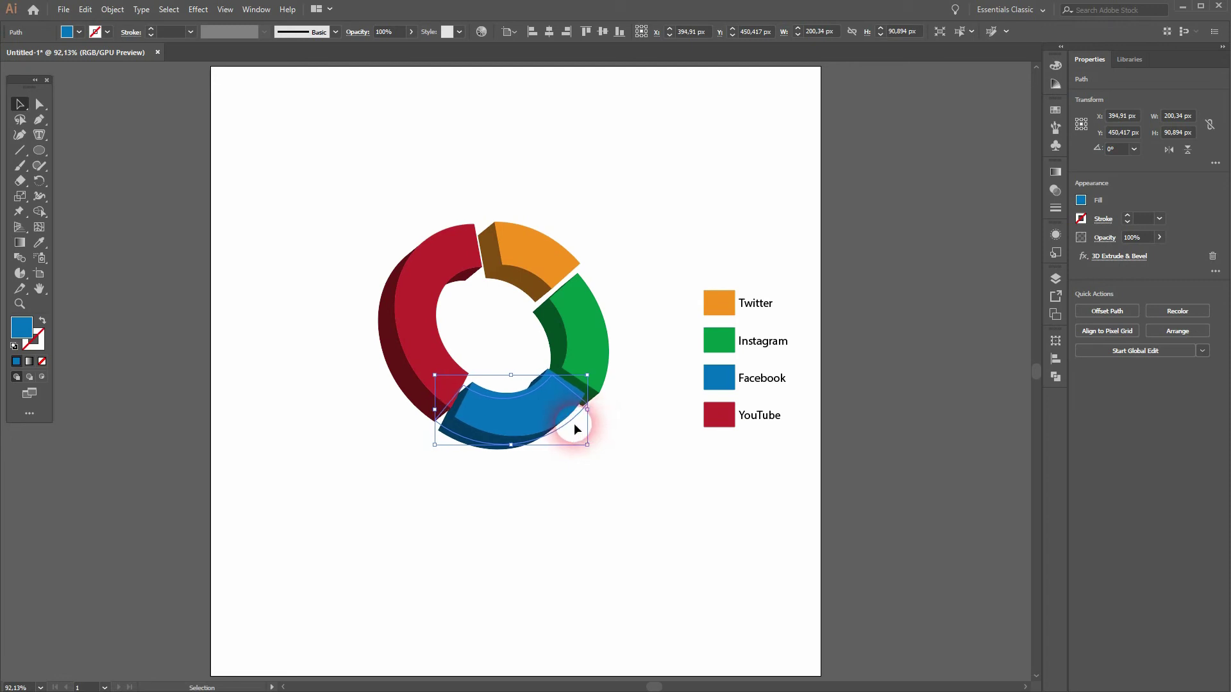
{"action": "key", "text": "Left"}
{"action": "left_click", "coordinate": [585, 330]}
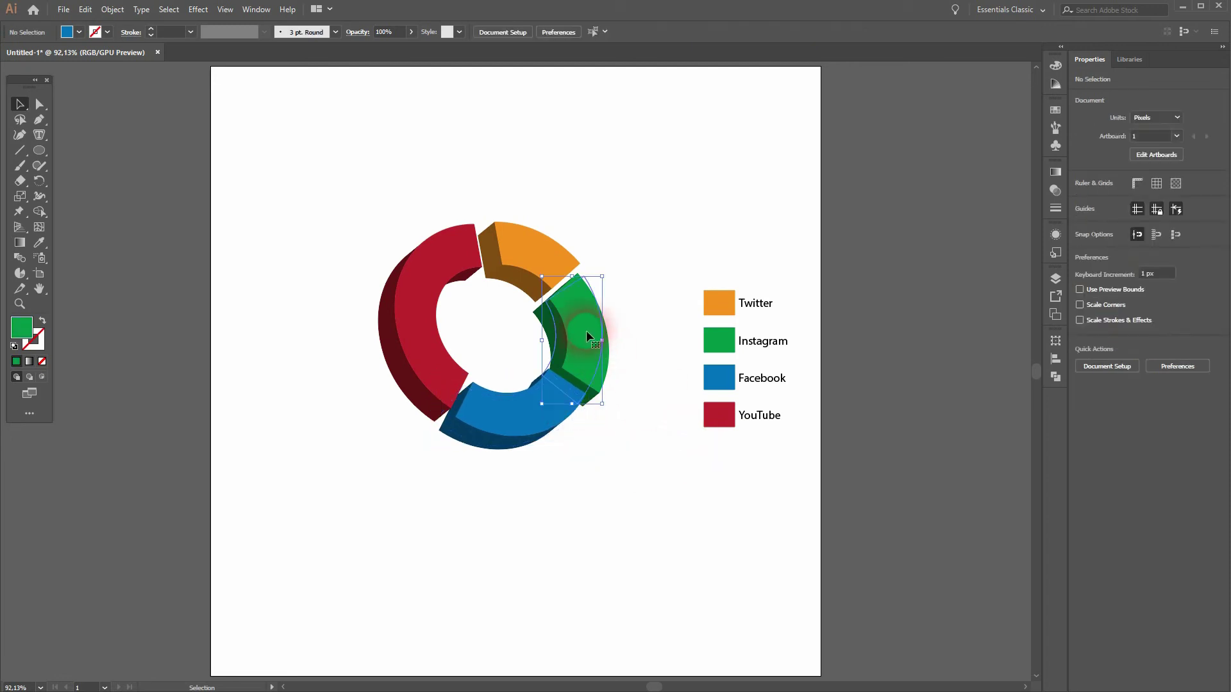
{"action": "left_click", "coordinate": [640, 460]}
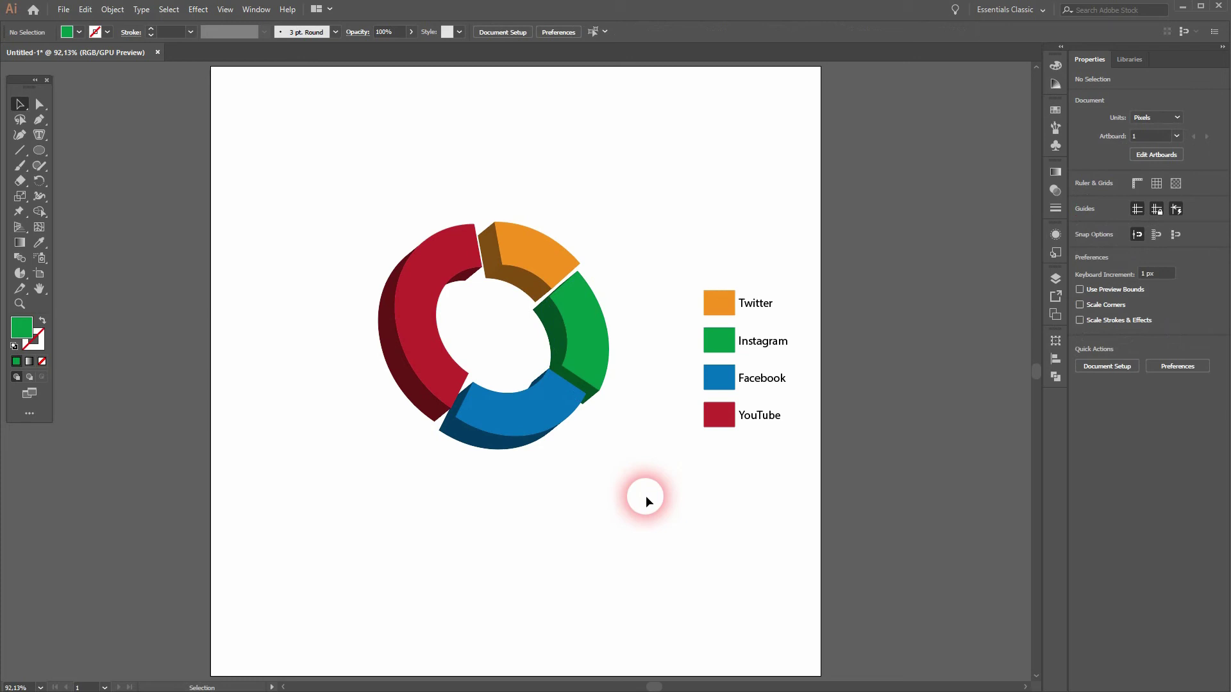
Step: Nudge the red YouTube piece left and down, and the blue Facebook piece down
{"action": "left_click", "coordinate": [435, 359]}
{"action": "key", "text": "Down"}
{"action": "key", "text": "Left"}
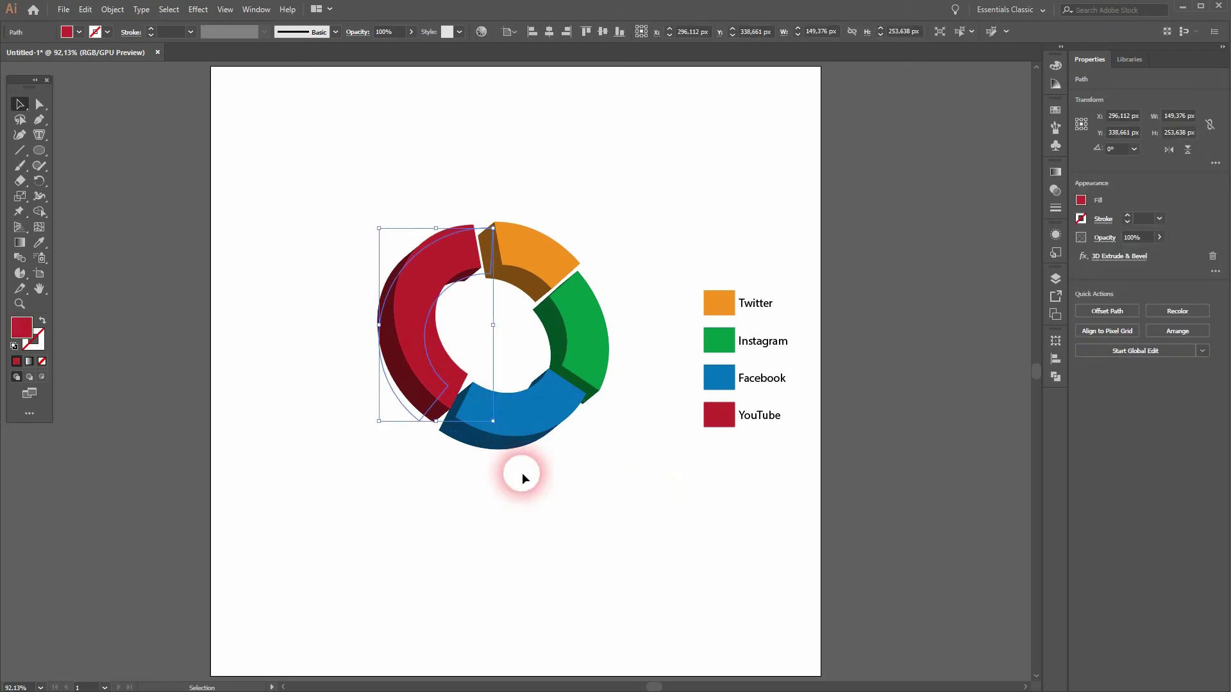
{"action": "key", "text": "Left"}
{"action": "key", "text": "Down"}
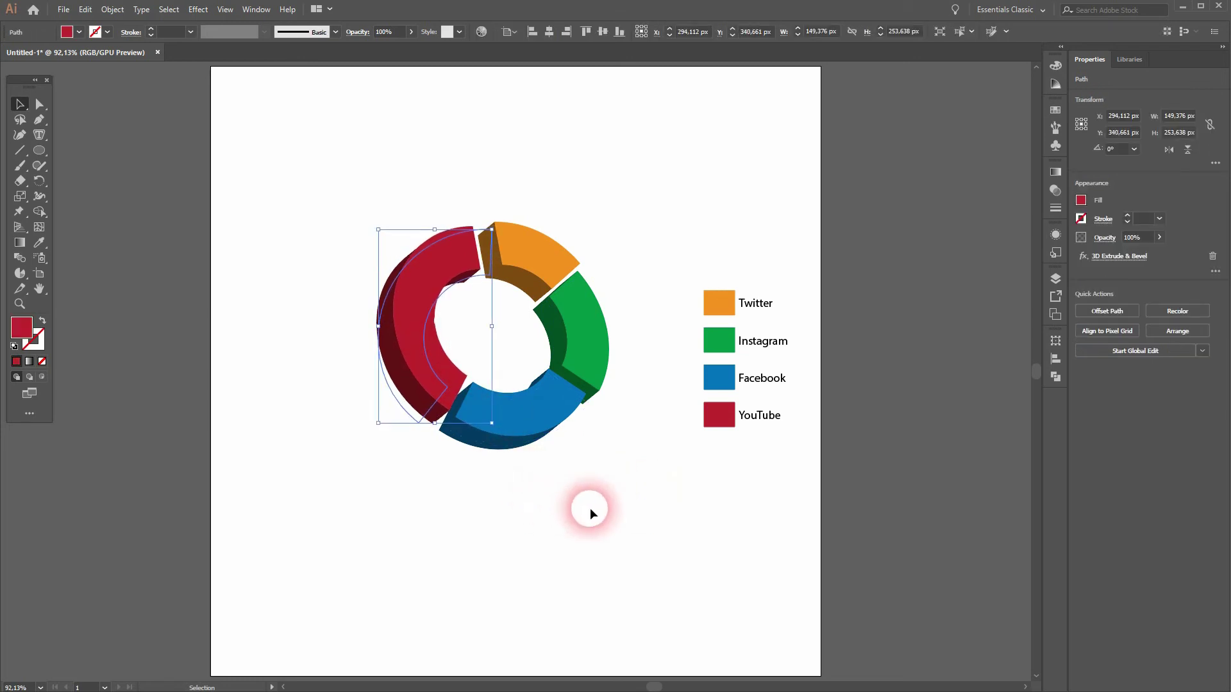
{"action": "left_click", "coordinate": [590, 508]}
{"action": "left_click", "coordinate": [554, 430]}
{"action": "key", "text": "Down"}
{"action": "key", "text": "Down"}
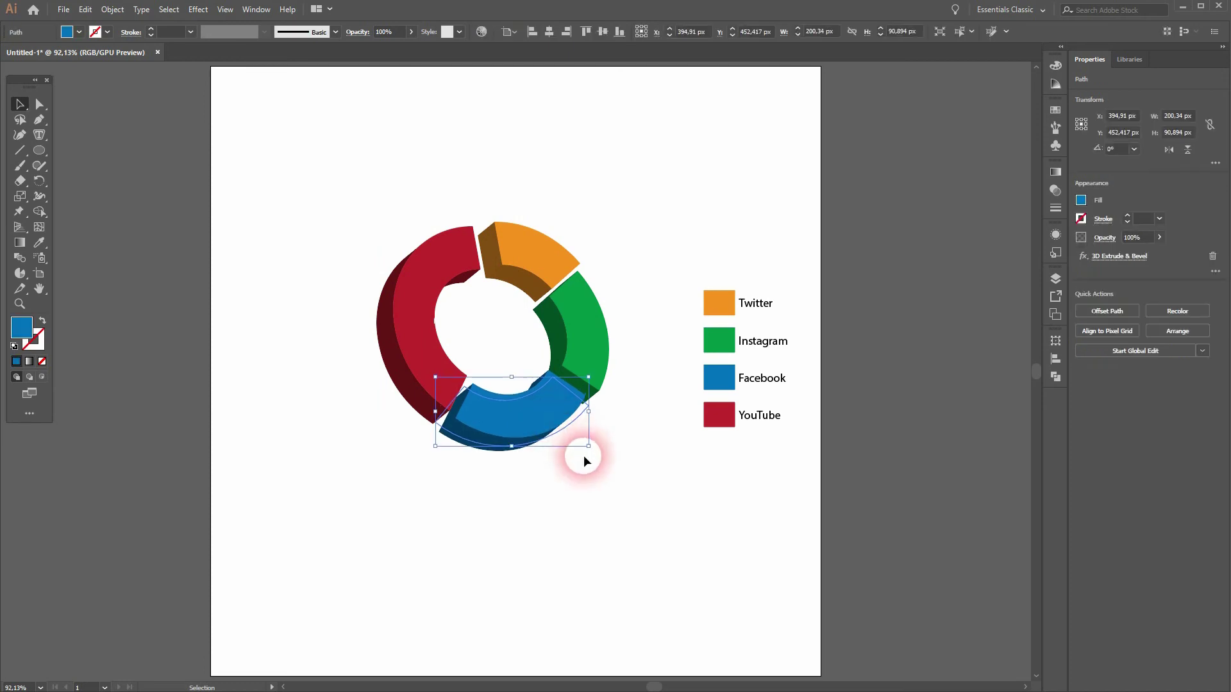
{"action": "left_click", "coordinate": [598, 485]}
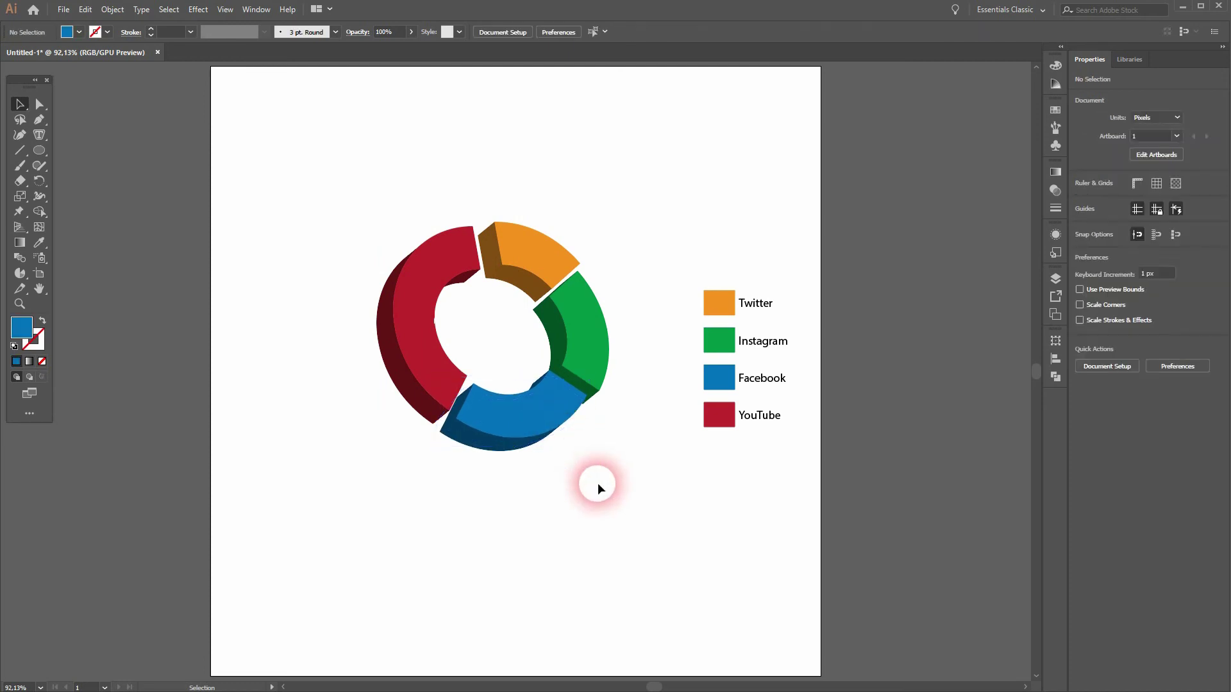
{"action": "left_click", "coordinate": [599, 344]}
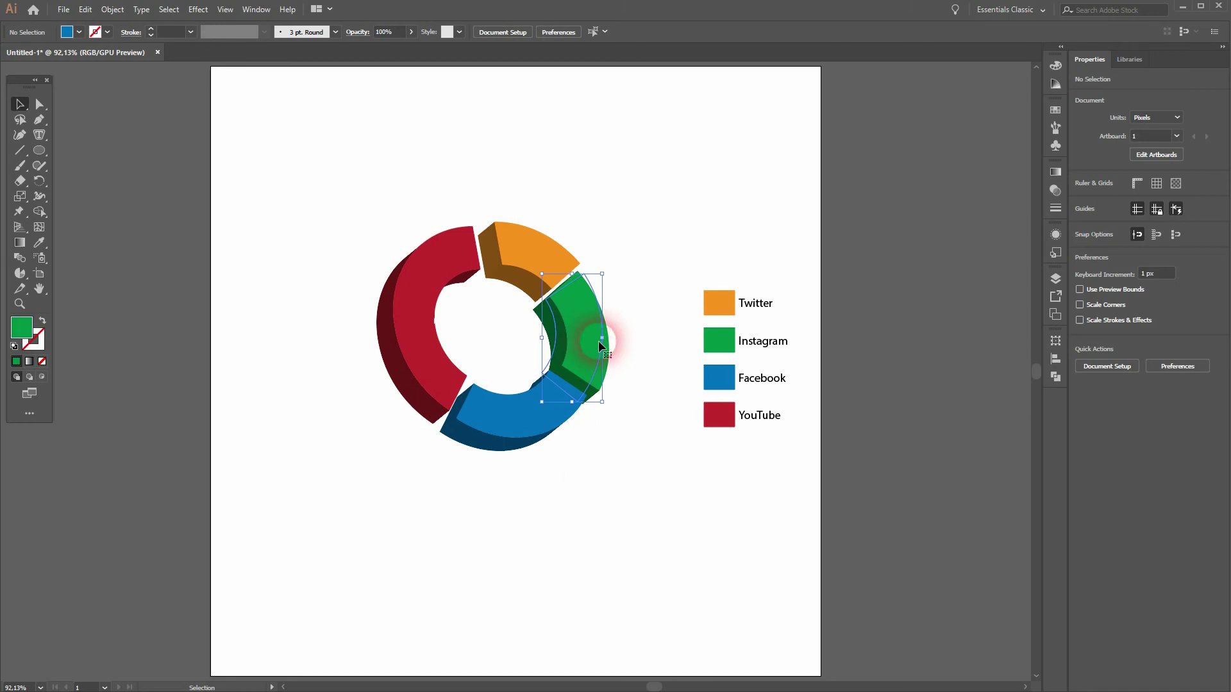
{"action": "left_click", "coordinate": [543, 415]}
{"action": "left_click", "coordinate": [581, 501]}
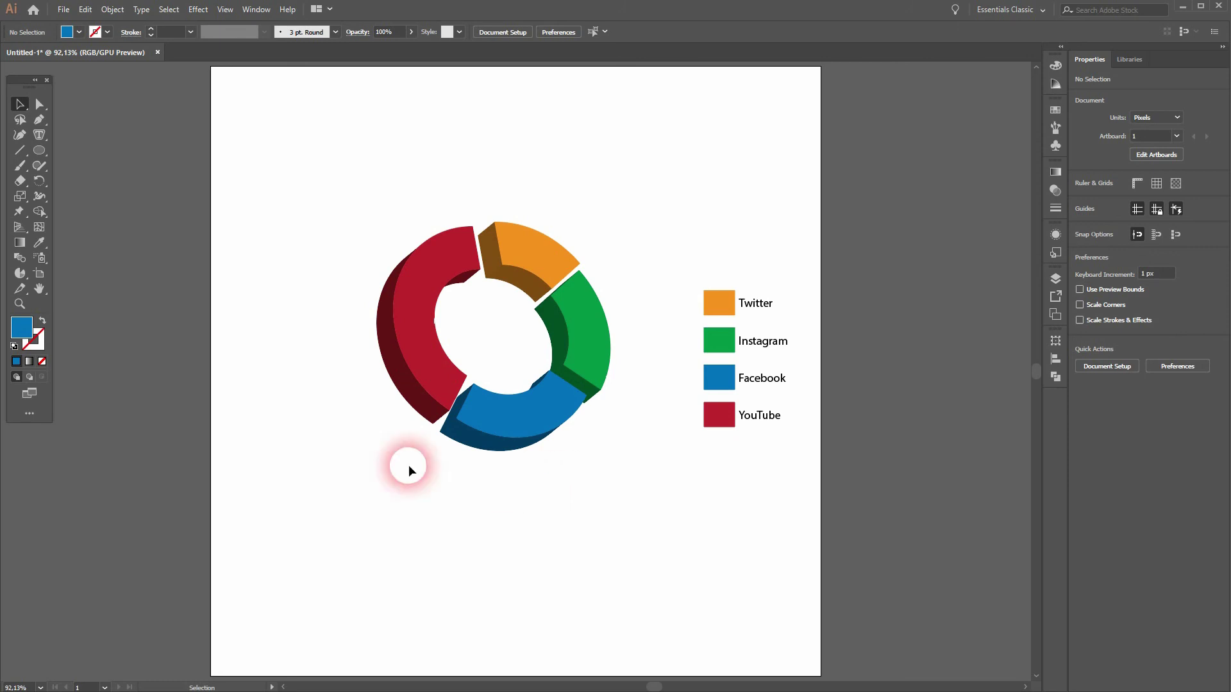
Step: Group the four donut pieces into one ring and move it slightly left and down
{"action": "left_click_drag", "start_coordinate": [337, 466], "coordinate": [611, 218]}
{"action": "right_click", "coordinate": [532, 261]}
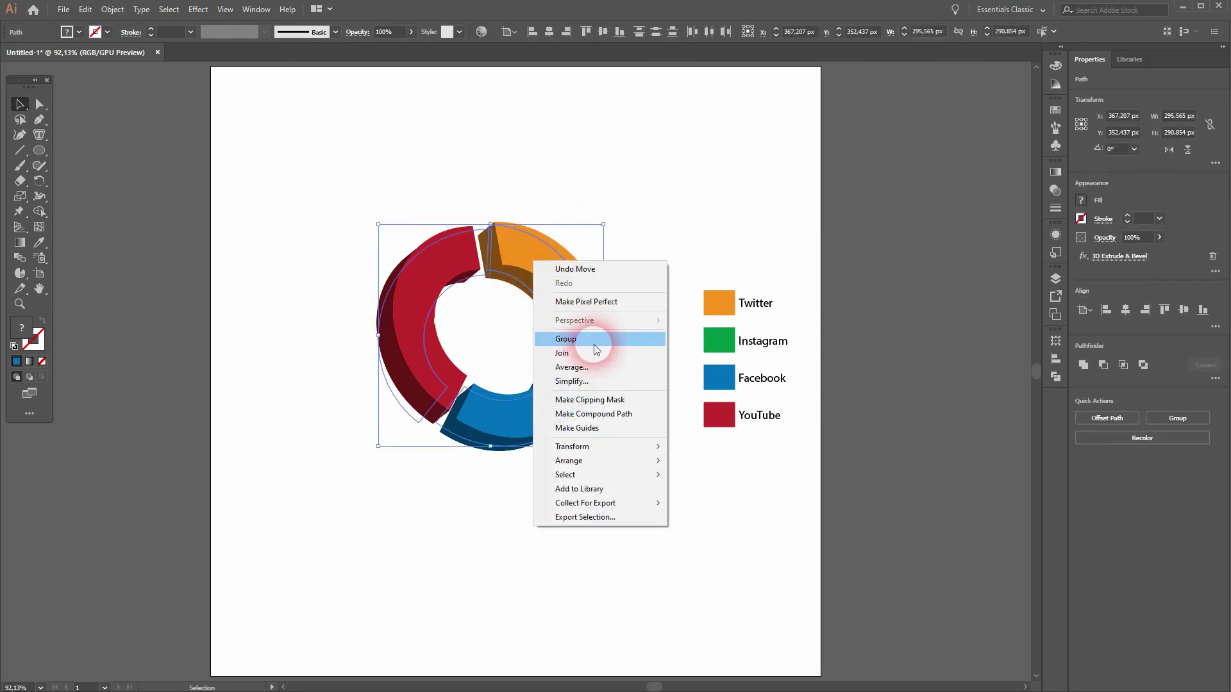
{"action": "left_click", "coordinate": [566, 338]}
{"action": "left_click_drag", "start_coordinate": [547, 251], "coordinate": [563, 274]}
{"action": "left_click", "coordinate": [643, 463]}
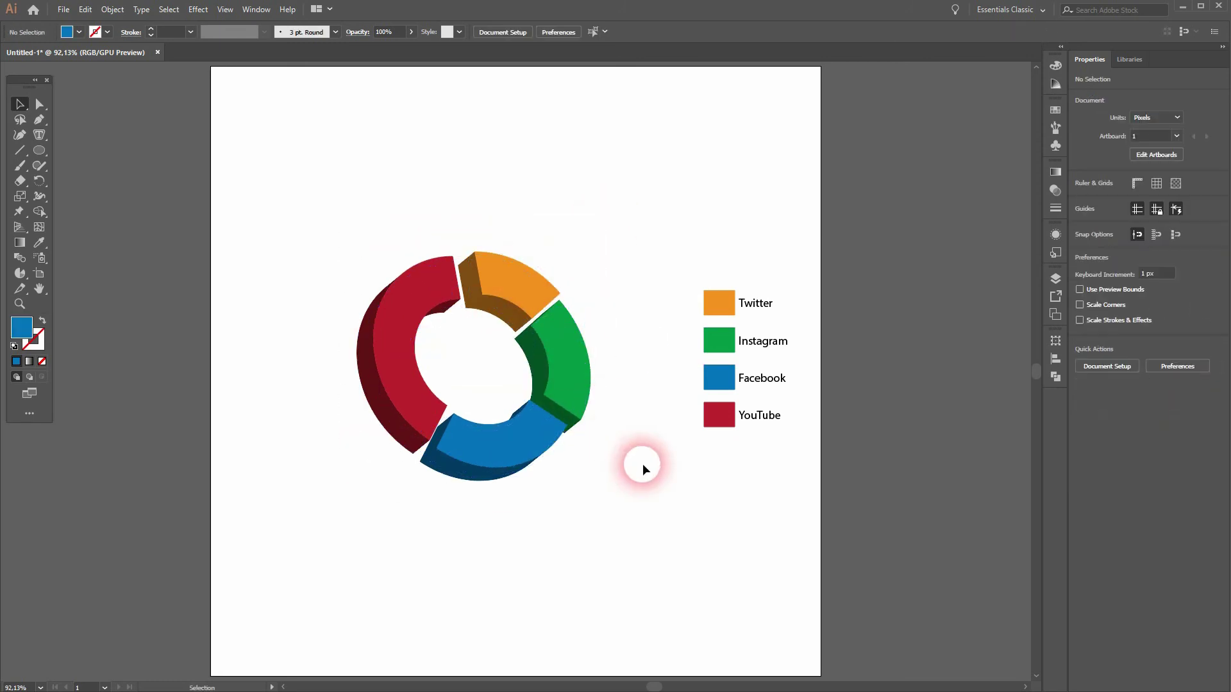
Step: Apply a 25 pt Extrude & Bevel effect to the four legend colour squares
{"action": "left_click_drag", "start_coordinate": [656, 456], "coordinate": [729, 278]}
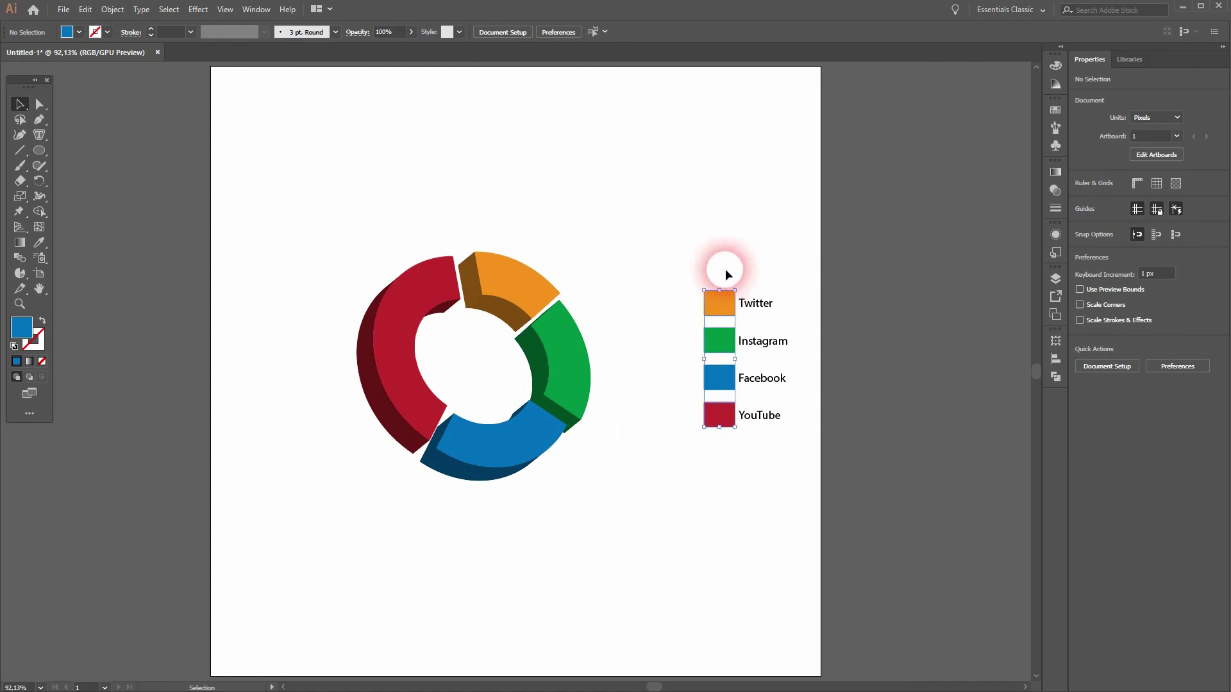
{"action": "left_click", "coordinate": [198, 9]}
{"action": "mouse_move", "coordinate": [262, 81]}
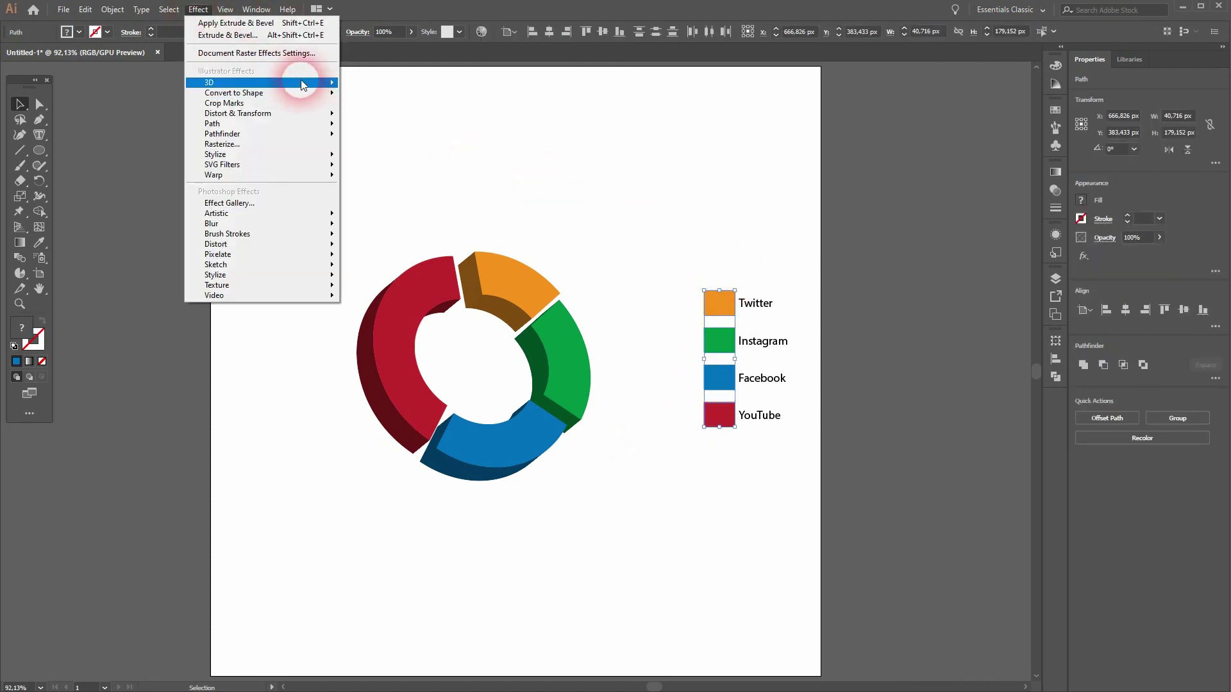
{"action": "left_click", "coordinate": [389, 86]}
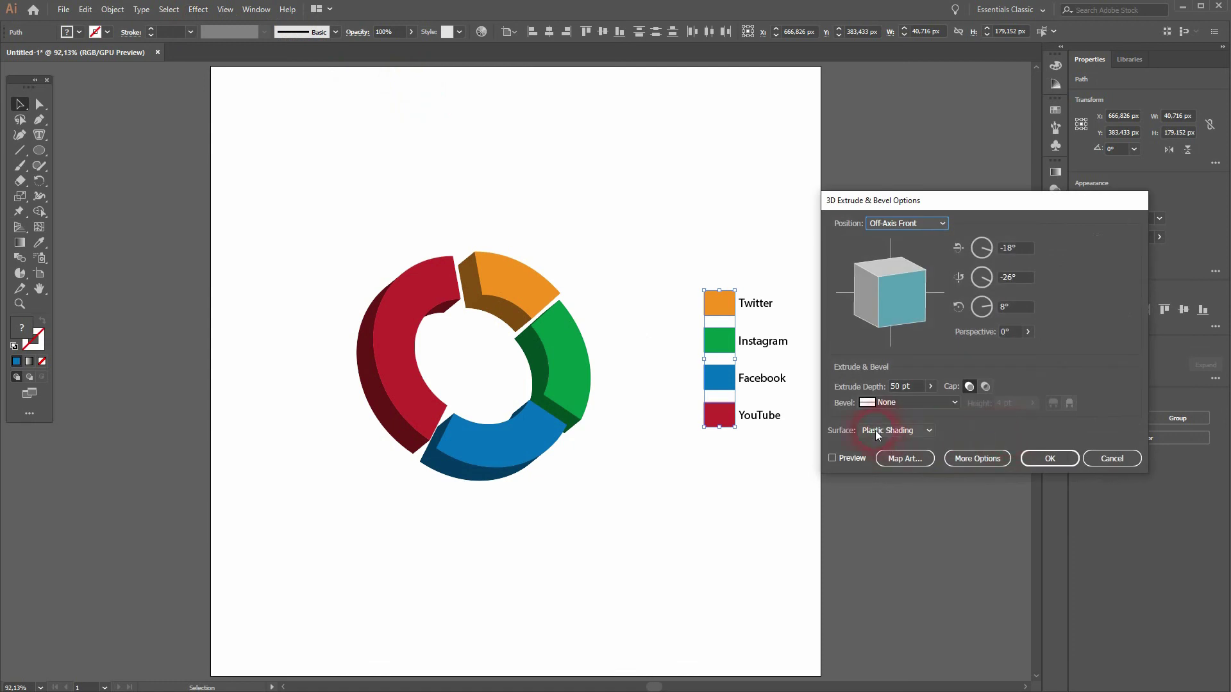
{"action": "left_click", "coordinate": [833, 458]}
{"action": "double_click", "coordinate": [898, 387]}
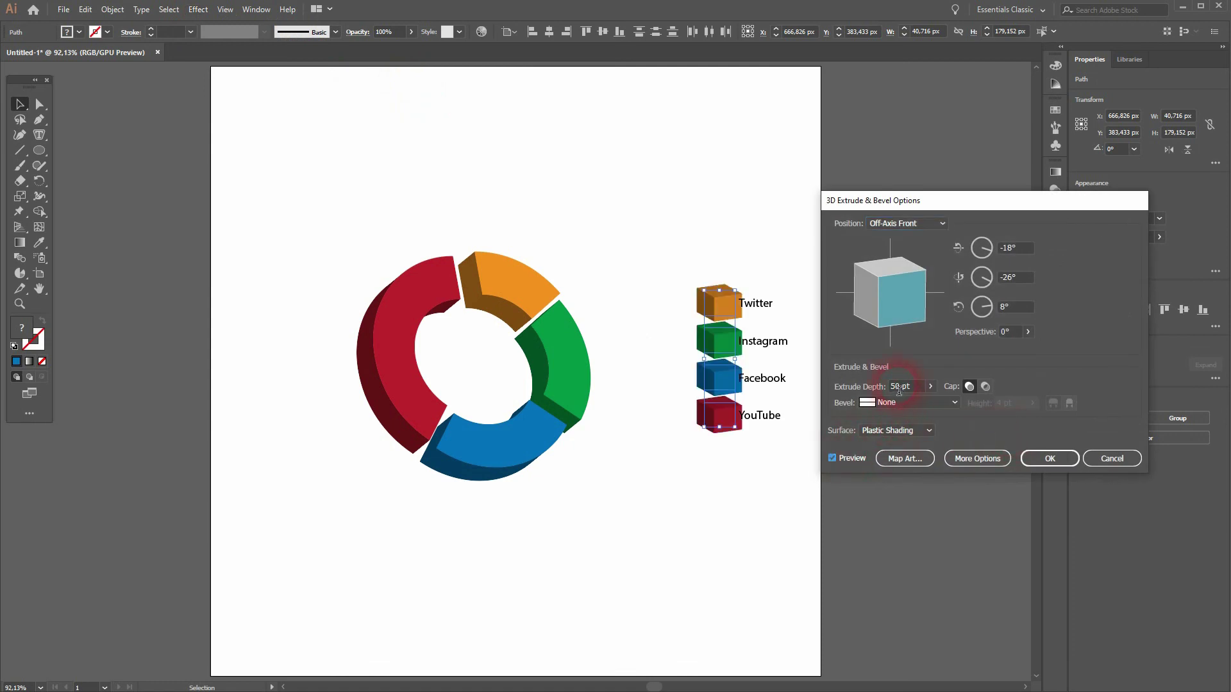
{"action": "type", "text": "0"}
{"action": "type", "text": "25"}
{"action": "left_click", "coordinate": [842, 459]}
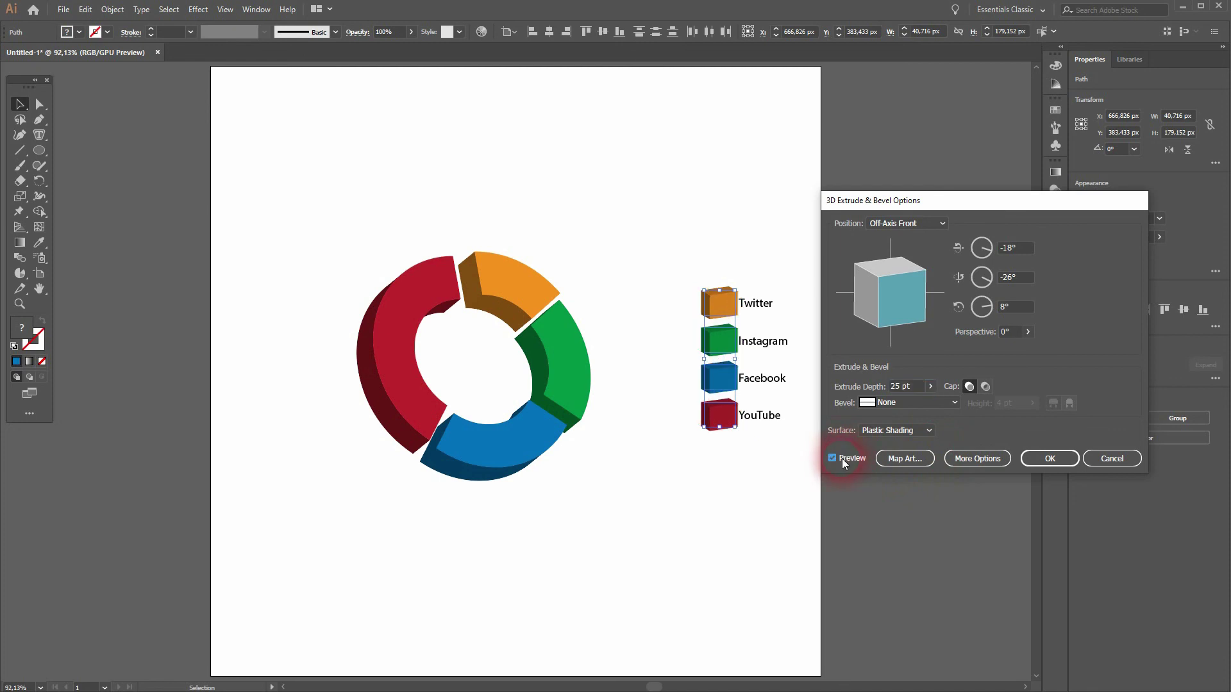
{"action": "left_click", "coordinate": [1049, 458]}
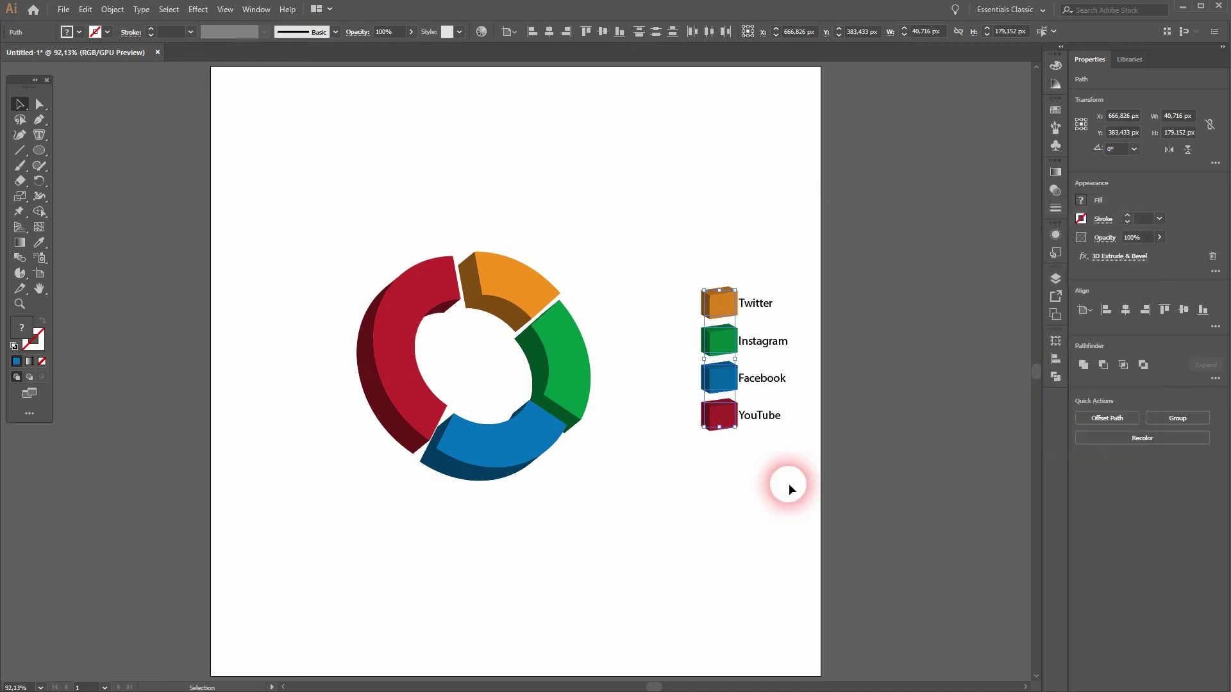
{"action": "left_click", "coordinate": [785, 486]}
Step: Group the legend cubes with their labels and move the legend left toward the donut
{"action": "left_click_drag", "start_coordinate": [724, 491], "coordinate": [805, 293]}
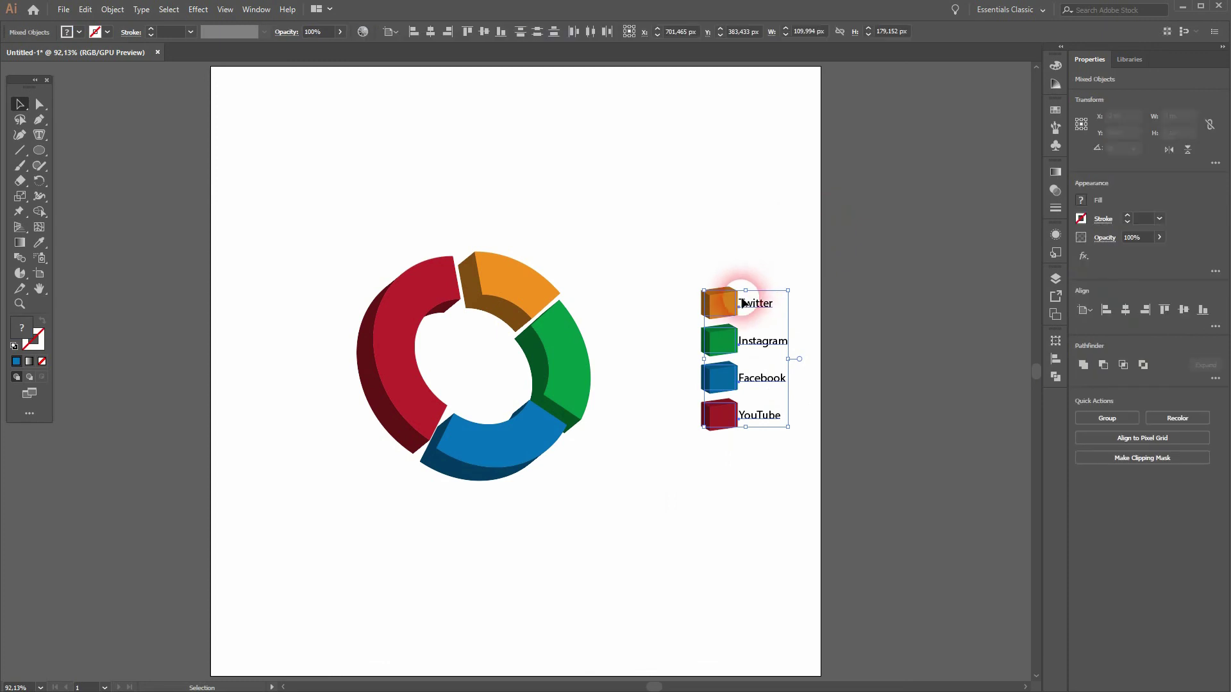
{"action": "right_click", "coordinate": [730, 301]}
{"action": "left_click", "coordinate": [803, 395]}
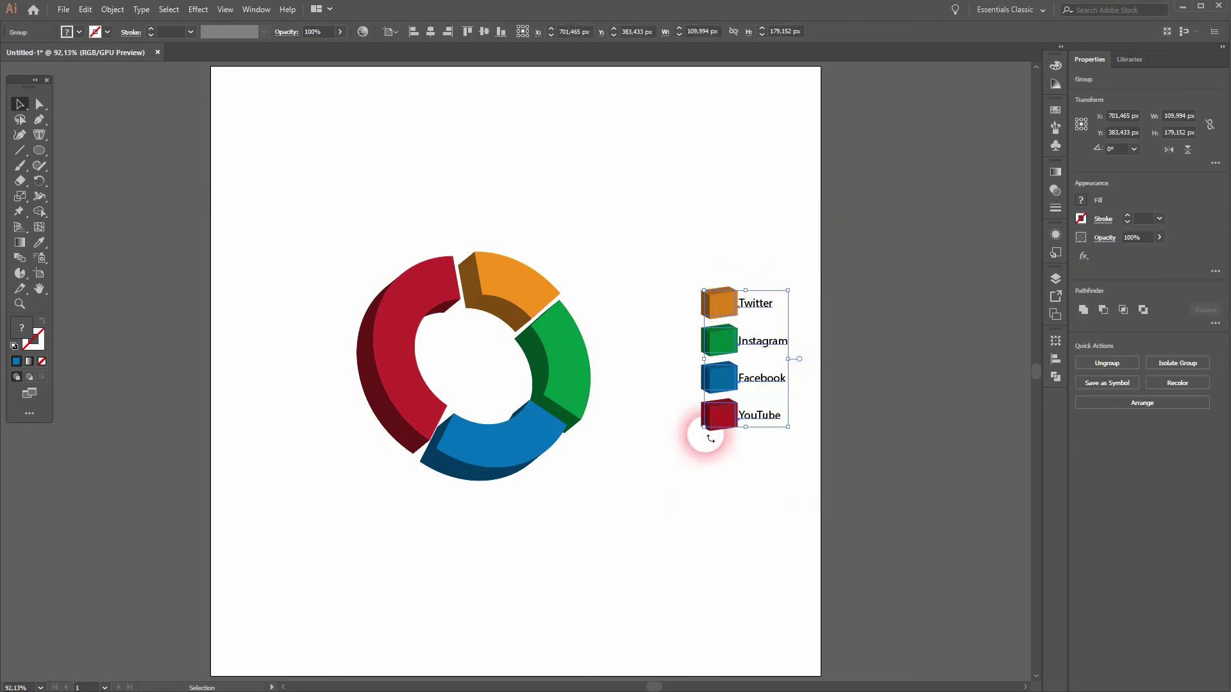
{"action": "mouse_move", "coordinate": [727, 338]}
{"action": "left_mouse_down"}
{"action": "mouse_move", "coordinate": [676, 359]}
{"action": "mouse_move", "coordinate": [658, 352]}
{"action": "left_mouse_up"}
Step: Group the donut chart and the legend together
{"action": "left_click_drag", "start_coordinate": [265, 521], "coordinate": [729, 218]}
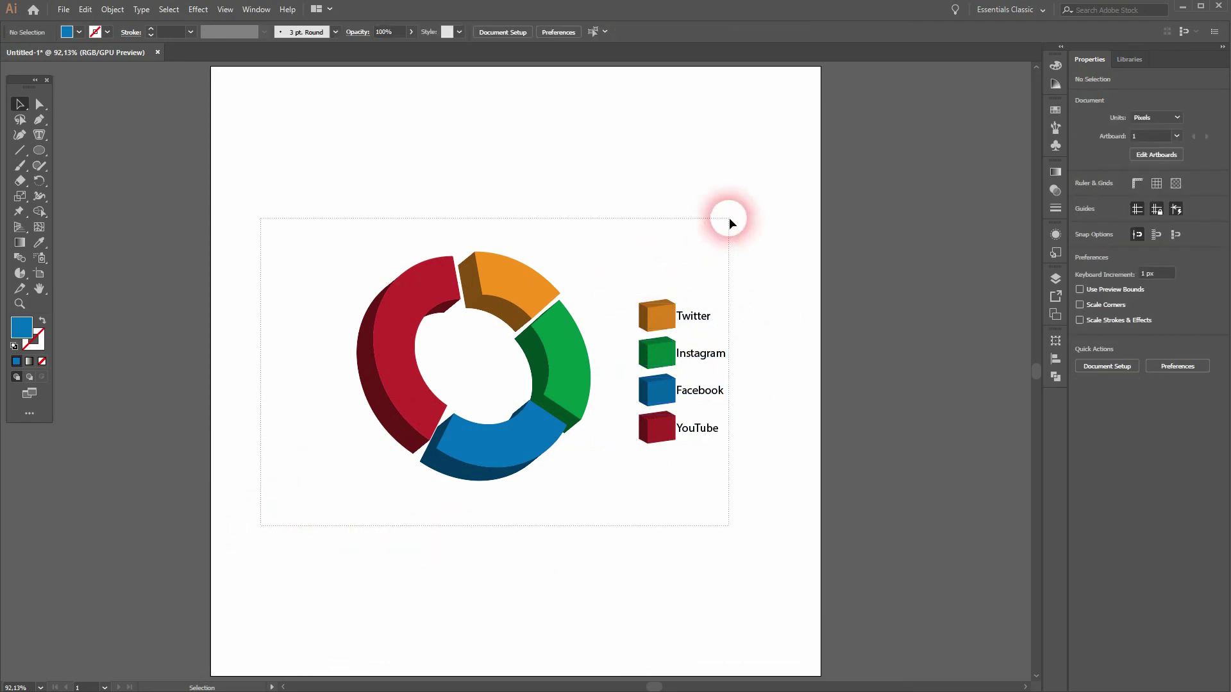
{"action": "right_click", "coordinate": [577, 358]}
{"action": "left_click", "coordinate": [637, 454]}
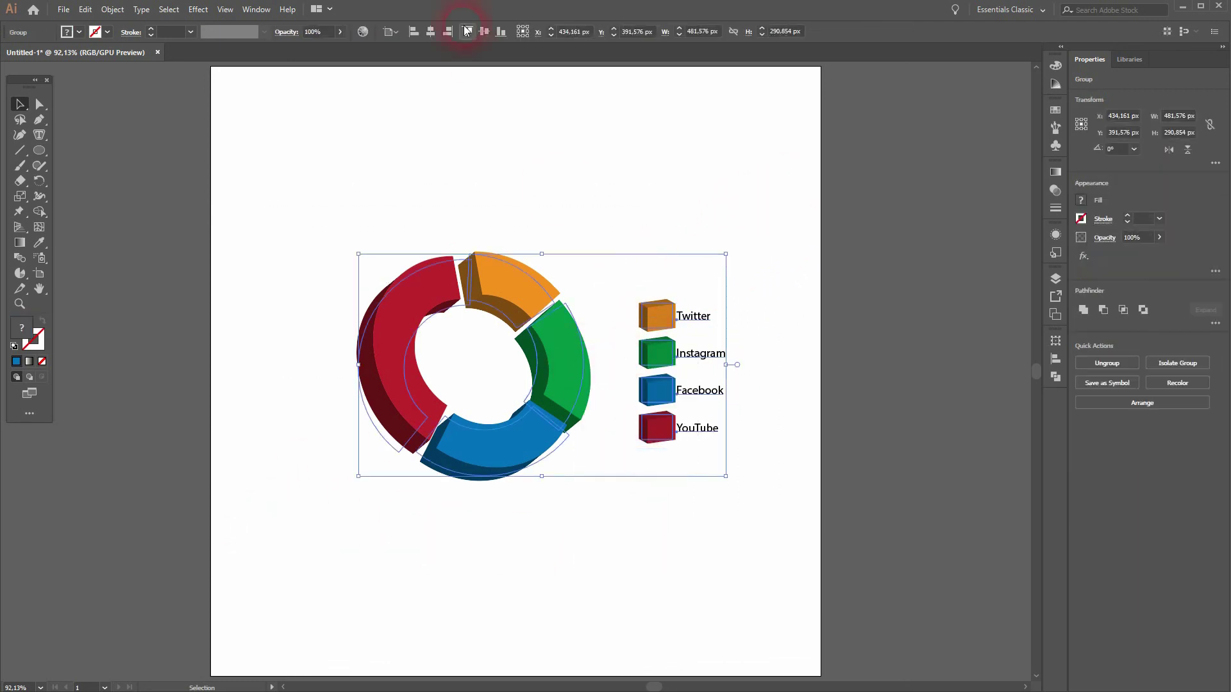